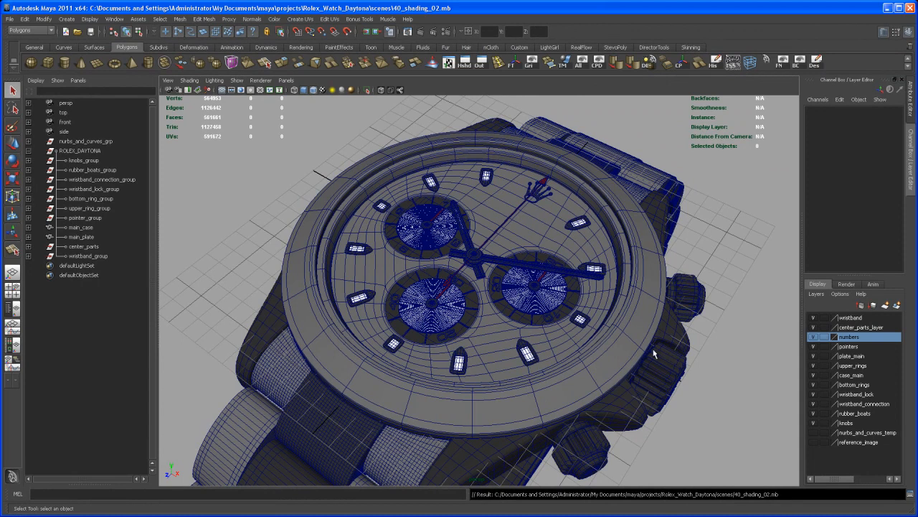
# Step: Hide every visible display layer of the watch except upper_rings
pyautogui.keyDown('alt'); pyautogui.moveTo(651, 362); pyautogui.dragTo(628, 346); pyautogui.keyUp('alt')
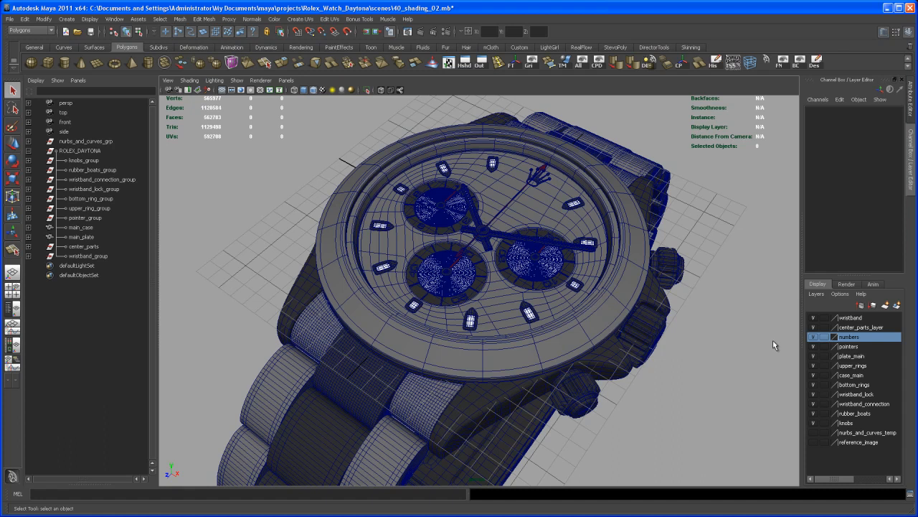
pyautogui.click(813, 423)
pyautogui.click(814, 413)
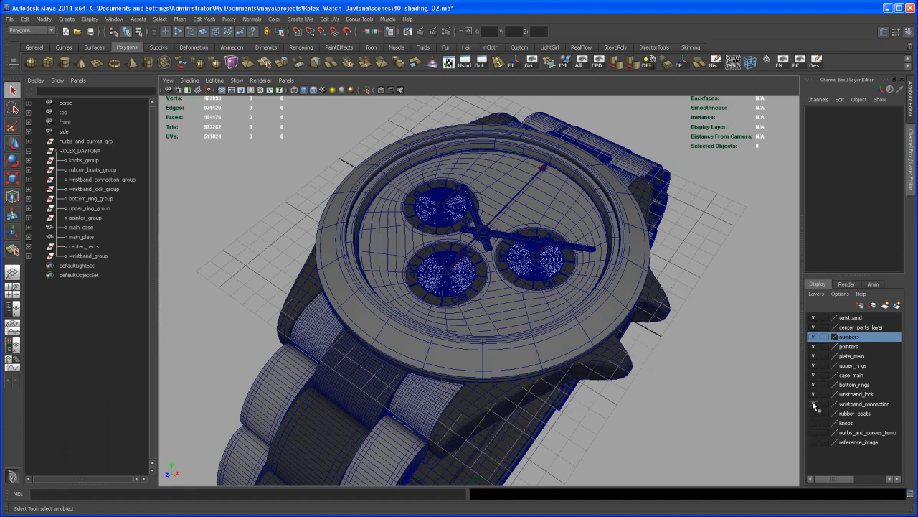
pyautogui.click(814, 404)
pyautogui.click(814, 393)
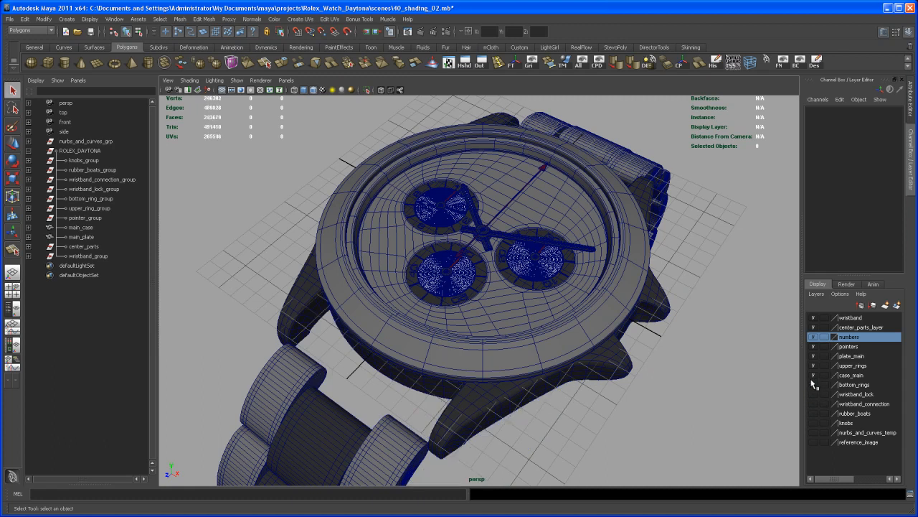
pyautogui.click(814, 384)
pyautogui.click(813, 375)
pyautogui.click(814, 356)
pyautogui.click(814, 346)
pyautogui.click(814, 336)
pyautogui.click(814, 327)
pyautogui.click(814, 318)
# Step: Turn off the smooth preview on both upper rings and leave the outer ring selected
pyautogui.keyDown('alt'); pyautogui.moveTo(790, 333); pyautogui.dragTo(650, 376); pyautogui.keyUp('alt')
pyautogui.click(639, 322)
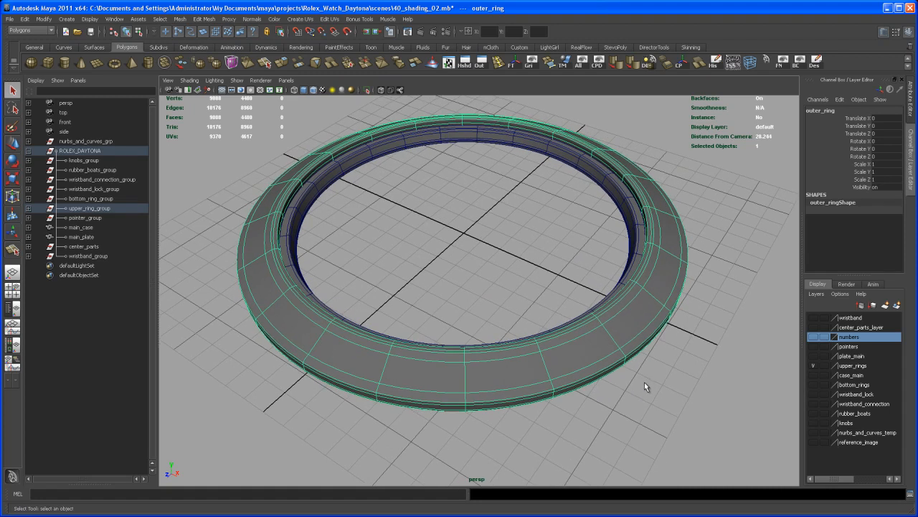
pyautogui.press('1')
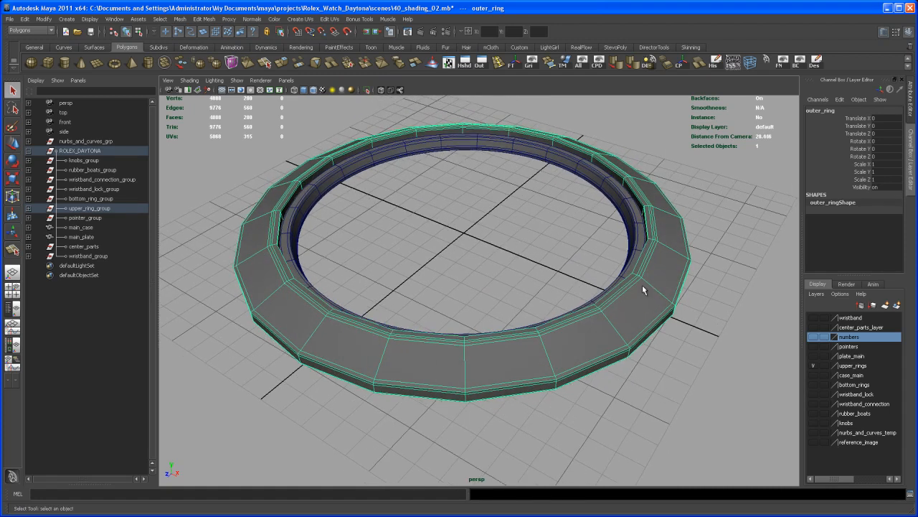
pyautogui.click(644, 247)
pyautogui.press('1')
pyautogui.keyDown('alt'); pyautogui.moveTo(660, 363); pyautogui.dragTo(613, 349); pyautogui.keyUp('alt')
pyautogui.click(646, 323)
pyautogui.keyDown('alt'); pyautogui.moveTo(615, 350); pyautogui.dragTo(620, 330, button='middle'); pyautogui.keyUp('alt')
pyautogui.keyDown('alt'); pyautogui.moveTo(620, 330); pyautogui.dragTo(615, 343); pyautogui.keyUp('alt')
pyautogui.keyDown('alt'); pyautogui.moveTo(614, 343); pyautogui.dragTo(617, 352, button='right'); pyautogui.keyUp('alt')
pyautogui.keyDown('alt'); pyautogui.moveTo(618, 351); pyautogui.dragTo(613, 365, button='middle'); pyautogui.keyUp('alt')
pyautogui.keyDown('alt'); pyautogui.moveTo(613, 365); pyautogui.dragTo(597, 344, button='right'); pyautogui.keyUp('alt')
pyautogui.keyDown('alt'); pyautogui.moveTo(596, 344); pyautogui.dragTo(603, 347); pyautogui.keyUp('alt')
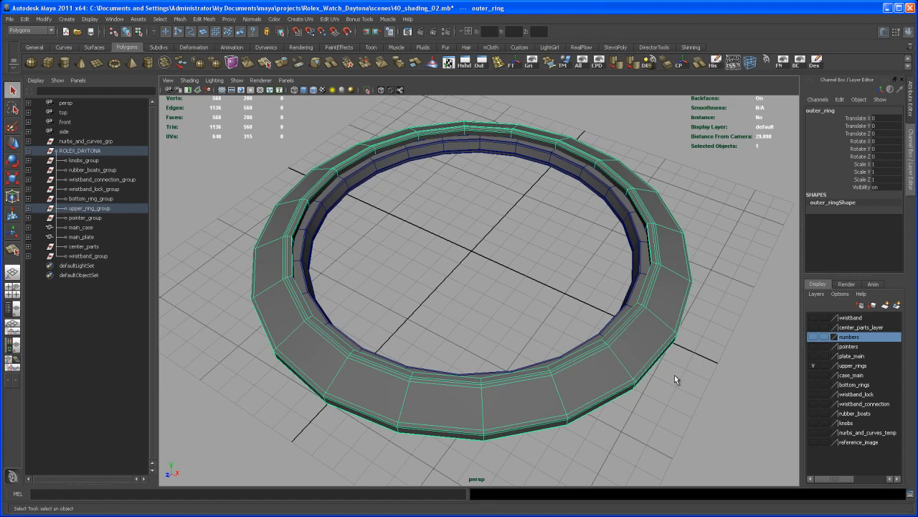
pyautogui.keyDown('alt'); pyautogui.moveTo(676, 376); pyautogui.dragTo(675, 354); pyautogui.keyUp('alt')
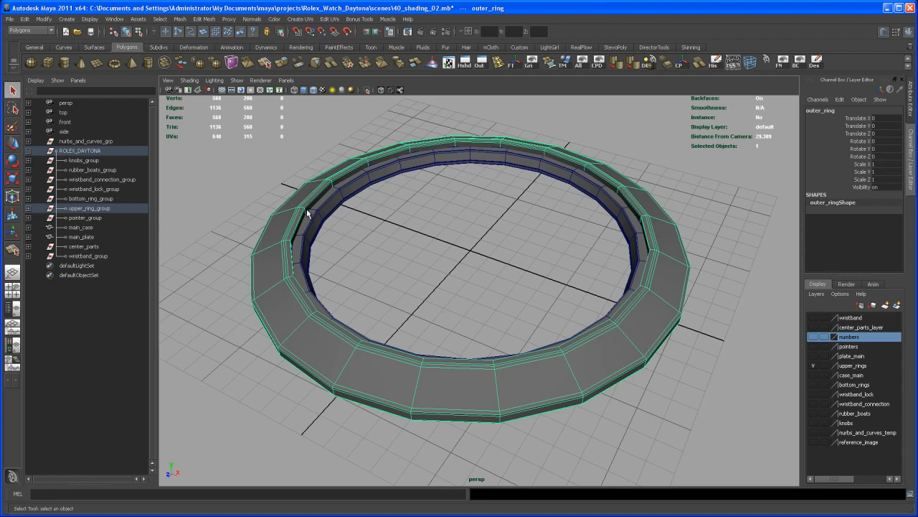
# Step: Export the selected outer ring as an OBJ named outer_ring into the project's data folder, keeping the existing OBJ export options
pyautogui.click(10, 18)
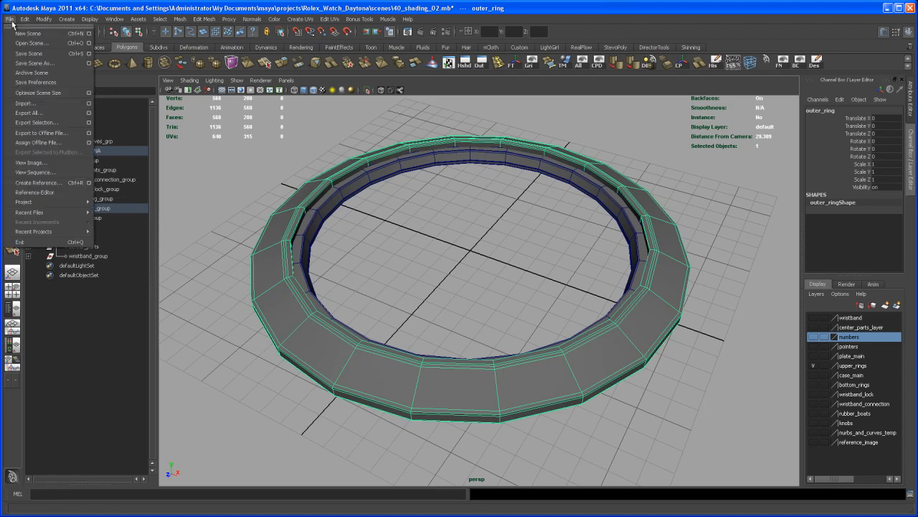
pyautogui.click(89, 122)
pyautogui.moveTo(702, 20); pyautogui.dragTo(678, 33)
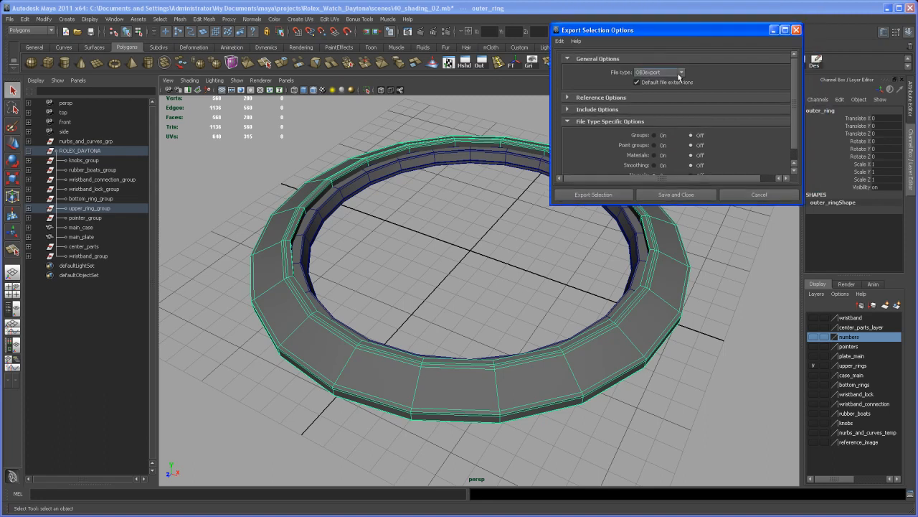
pyautogui.click(605, 194)
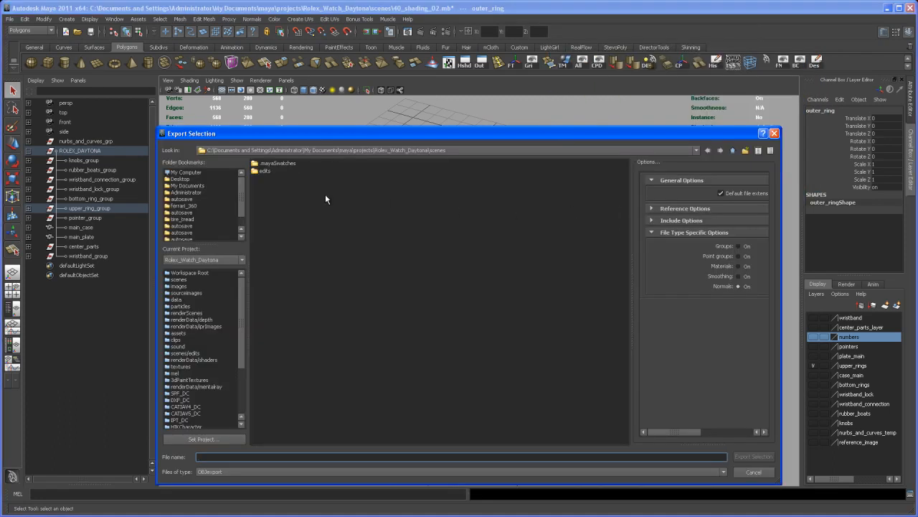
pyautogui.click(177, 300)
pyautogui.click(222, 456)
pyautogui.write('outer_ring')
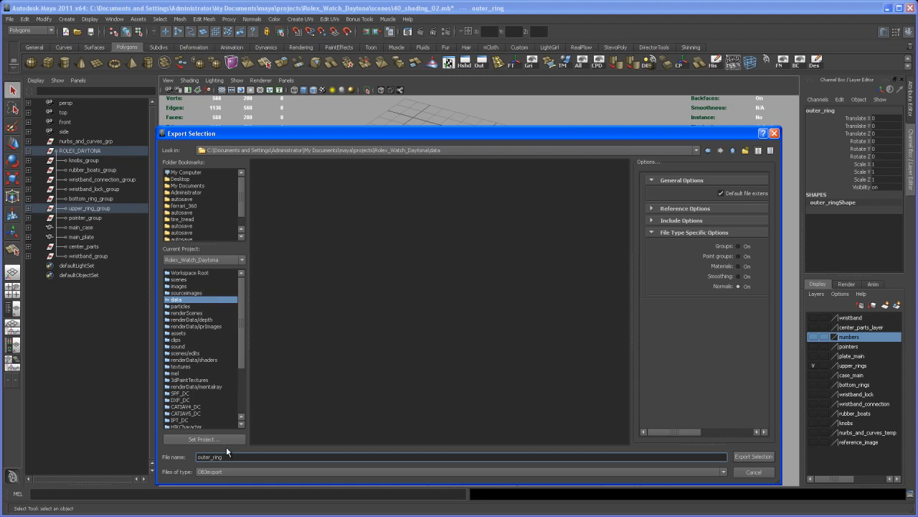
pyautogui.press('Return')
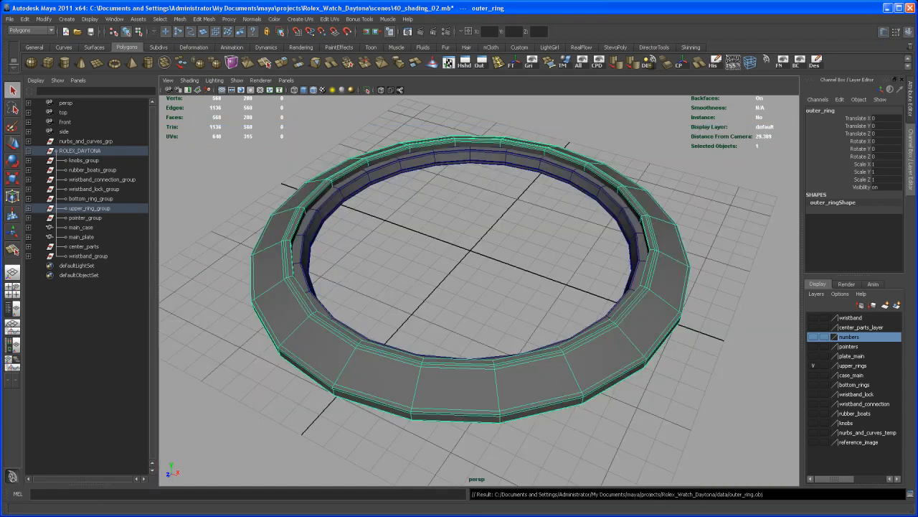
# Step: Switch to UVLayout, move its window clear of the screen corner and expand the Display settings
pyautogui.click(746, 515)
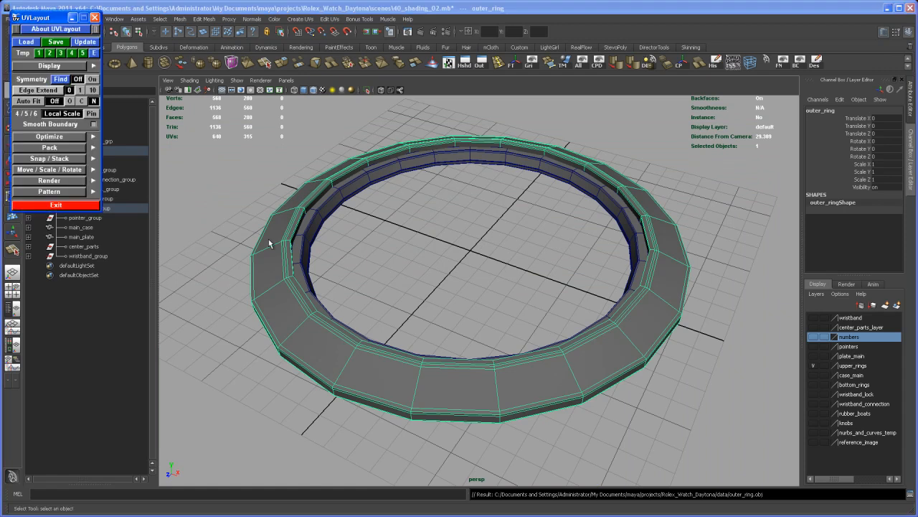
pyautogui.moveTo(44, 18); pyautogui.dragTo(173, 42)
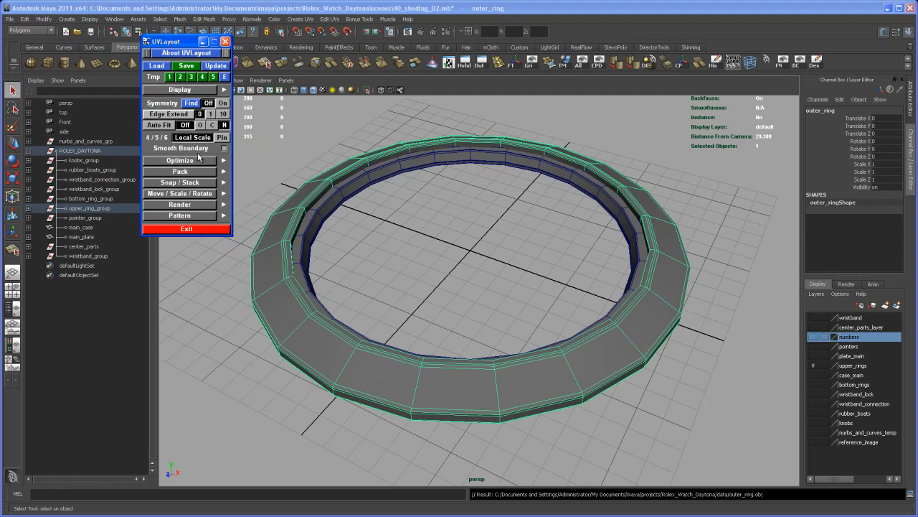
pyautogui.click(194, 91)
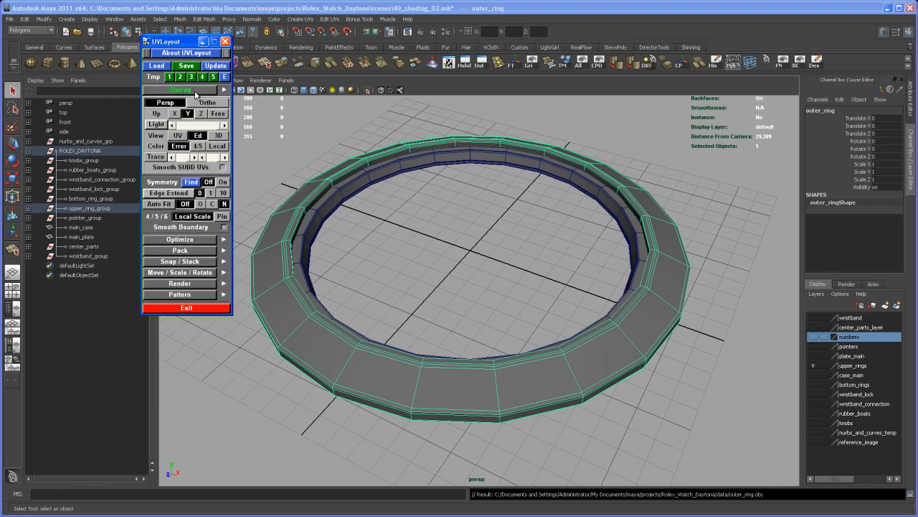
# Step: Load outer_ring.obj from My Documents/maya/projects/Rolex_Watch_Daytona/data as a Poly mesh with New UVs
pyautogui.click(157, 66)
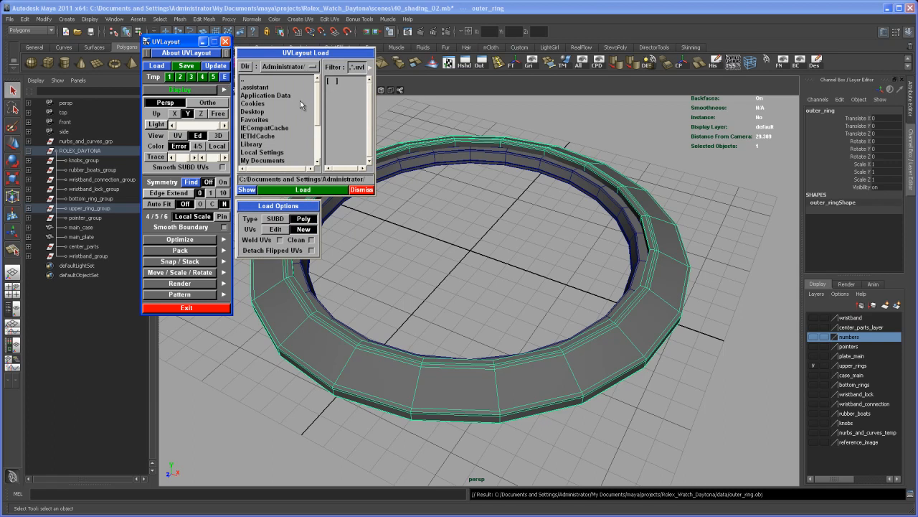
pyautogui.moveTo(317, 87); pyautogui.dragTo(317, 123)
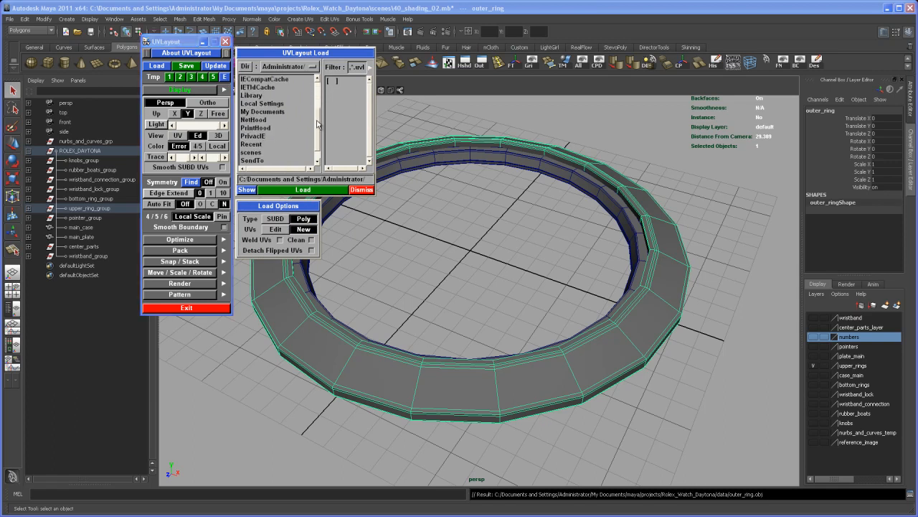
pyautogui.click(284, 112)
pyautogui.doubleClick(282, 112)
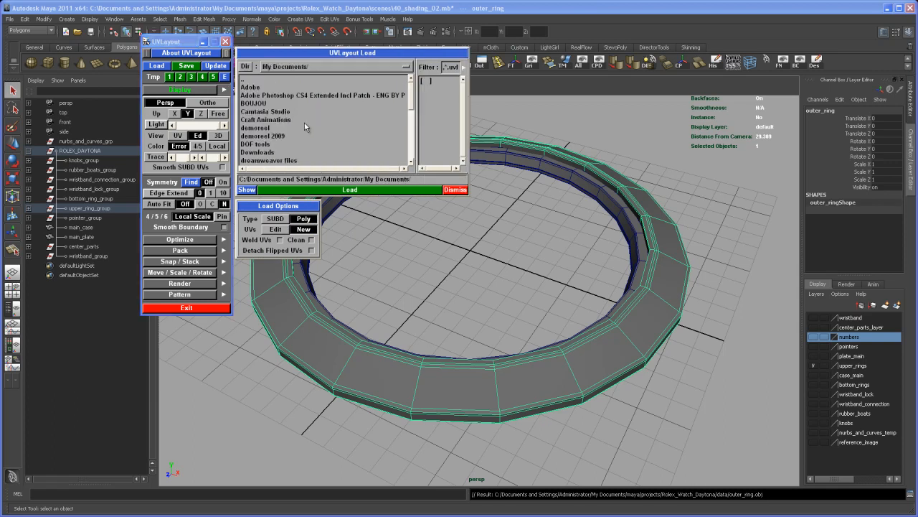
pyautogui.moveTo(412, 93); pyautogui.dragTo(412, 121)
pyautogui.doubleClick(249, 111)
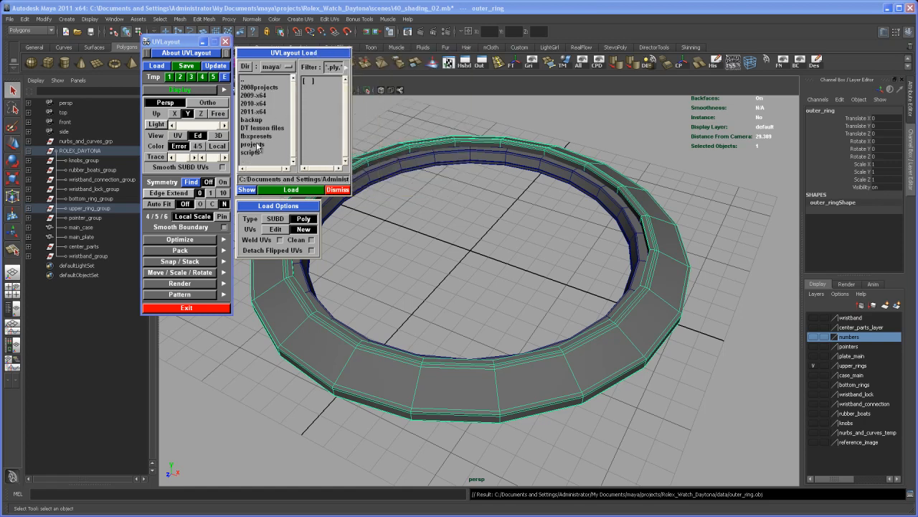
pyautogui.doubleClick(257, 145)
pyautogui.moveTo(343, 93); pyautogui.dragTo(343, 142)
pyautogui.doubleClick(293, 136)
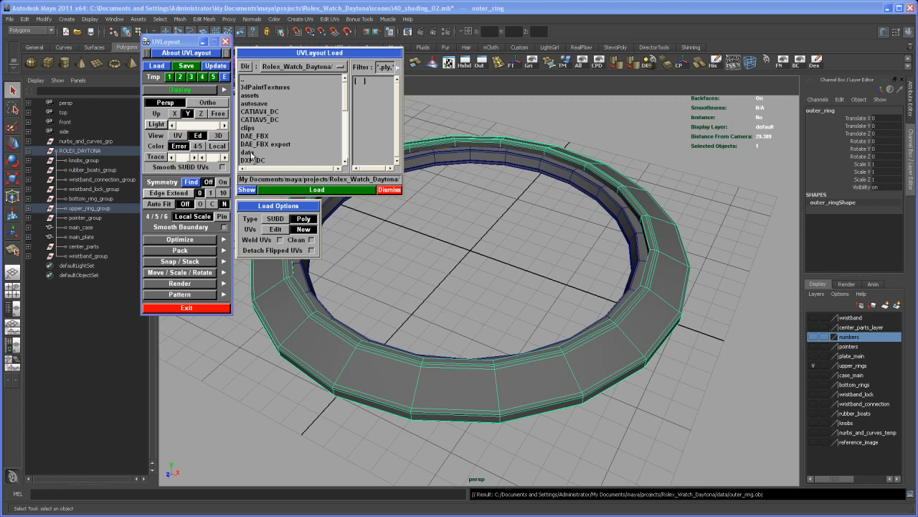
pyautogui.doubleClick(248, 152)
pyautogui.click(317, 81)
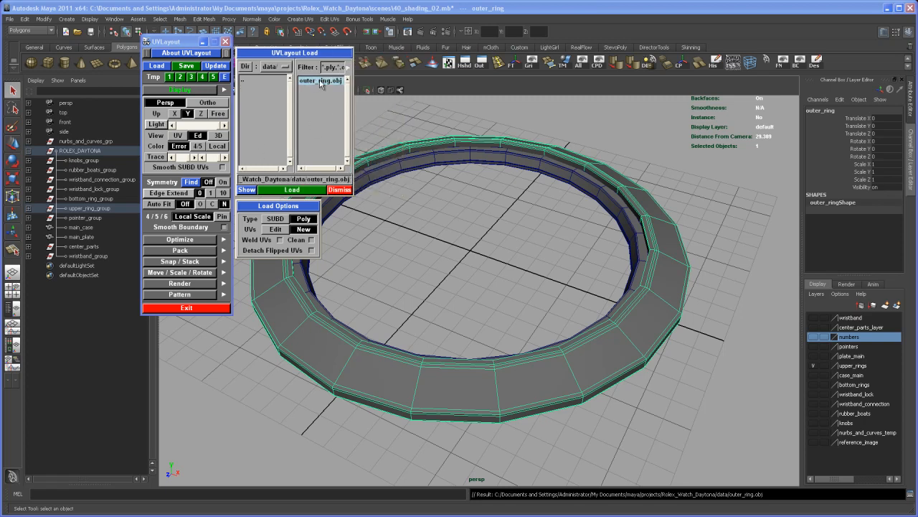
pyautogui.click(292, 189)
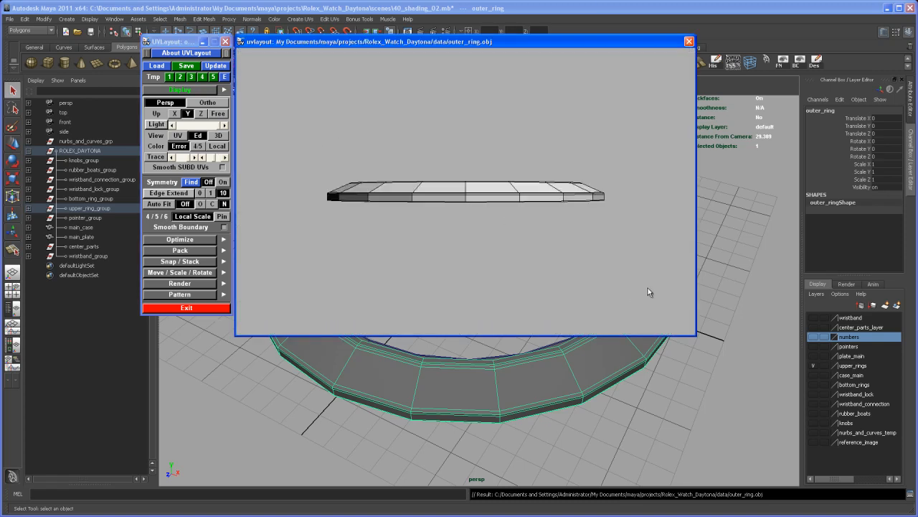
# Step: Enlarge the UVLayout model window and turn on Auto Fit
pyautogui.moveTo(695, 337); pyautogui.dragTo(834, 475)
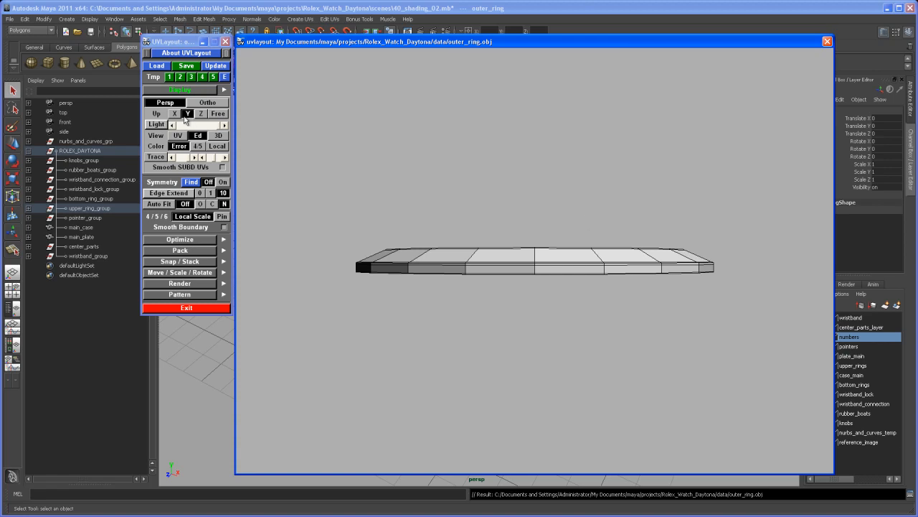
pyautogui.moveTo(583, 216); pyautogui.dragTo(535, 269)
pyautogui.moveTo(535, 269); pyautogui.dragTo(622, 403, button='right')
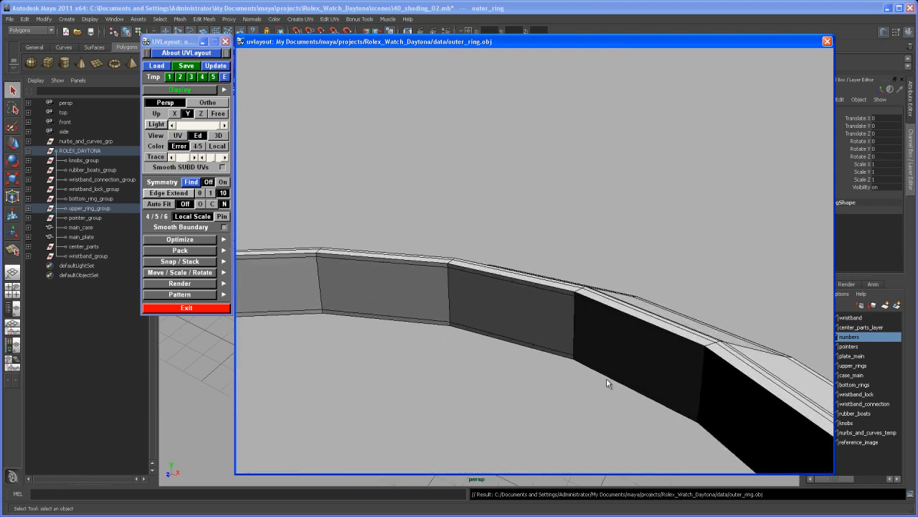
pyautogui.moveTo(576, 311); pyautogui.dragTo(511, 377)
pyautogui.moveTo(510, 336); pyautogui.dragTo(523, 260)
pyautogui.moveTo(395, 220); pyautogui.dragTo(480, 221)
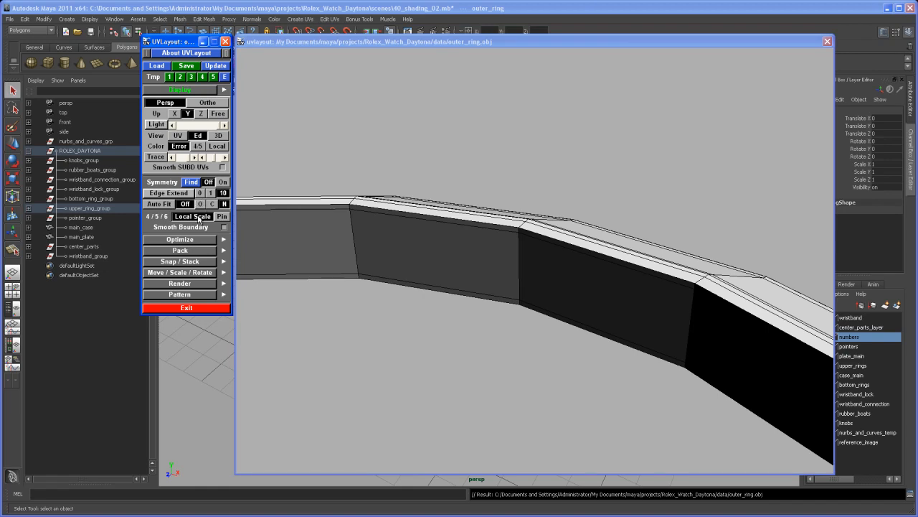
pyautogui.click(165, 206)
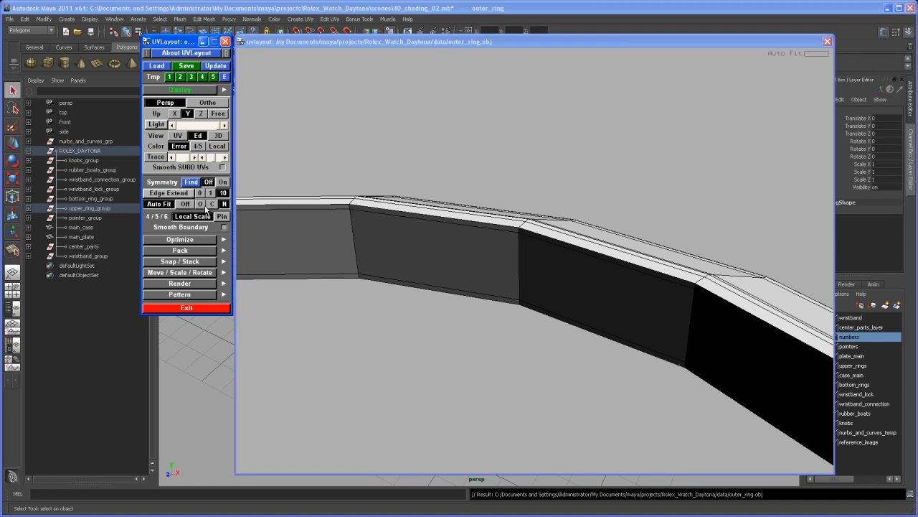
# Step: Mark the inner top edge loop and the outer top edge loop of the ring as cuts
pyautogui.click(480, 225)
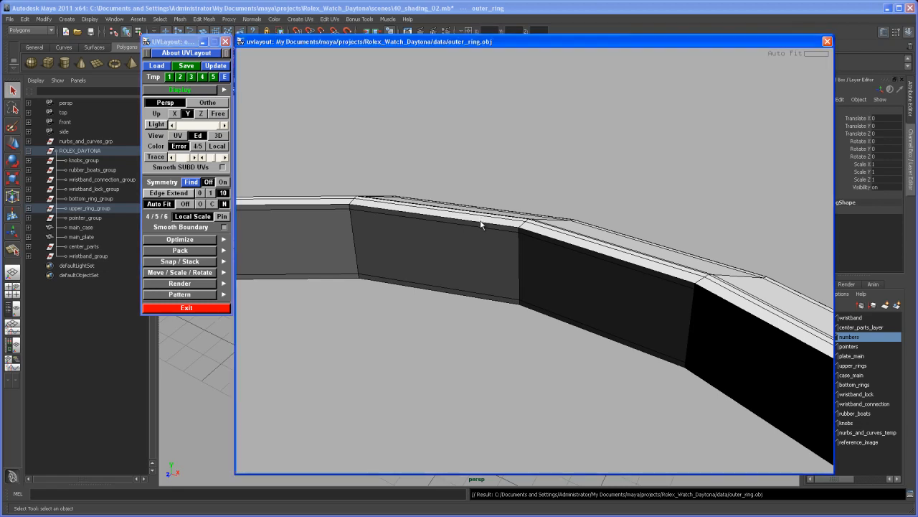
pyautogui.press('c')
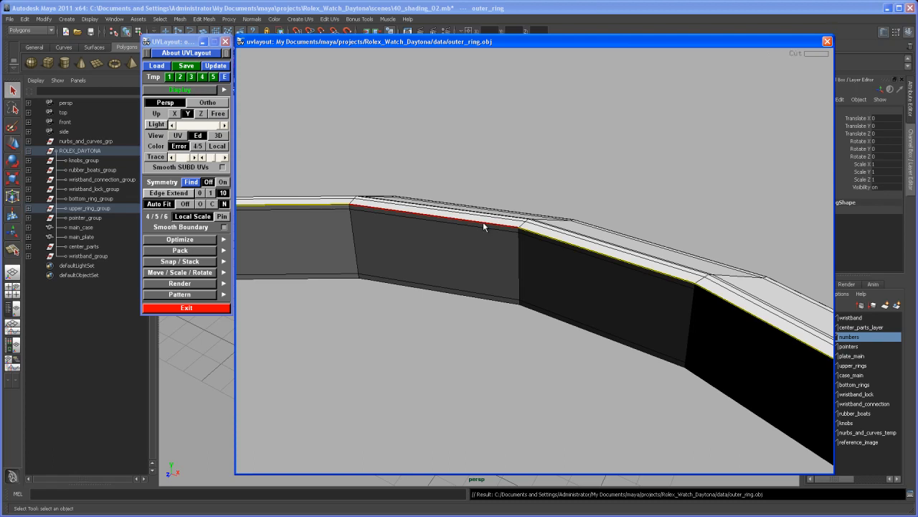
pyautogui.moveTo(565, 252); pyautogui.dragTo(358, 275, button='right')
pyautogui.moveTo(485, 288); pyautogui.dragTo(457, 206, button='middle')
pyautogui.moveTo(457, 205); pyautogui.dragTo(458, 316, button='right')
pyautogui.moveTo(458, 315); pyautogui.dragTo(508, 278, button='middle')
pyautogui.moveTo(509, 277); pyautogui.dragTo(481, 278)
pyautogui.moveTo(479, 274); pyautogui.dragTo(511, 263, button='middle')
pyautogui.moveTo(511, 264); pyautogui.dragTo(509, 262)
pyautogui.moveTo(509, 262); pyautogui.dragTo(512, 304, button='right')
pyautogui.moveTo(512, 303); pyautogui.dragTo(513, 266, button='middle')
pyautogui.moveTo(514, 266); pyautogui.dragTo(580, 314, button='right')
pyautogui.moveTo(581, 315); pyautogui.dragTo(601, 304, button='middle')
pyautogui.moveTo(601, 303); pyautogui.dragTo(589, 330, button='right')
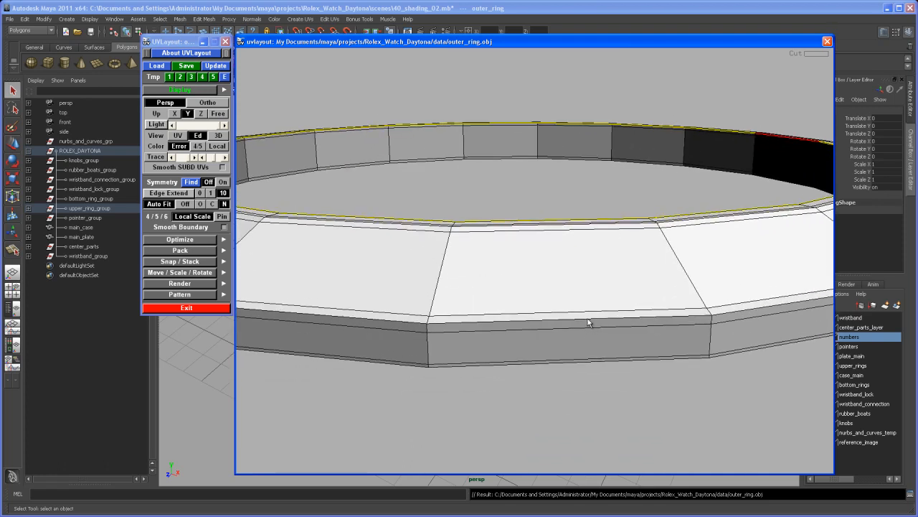
pyautogui.press('c')
# Step: Split the ring into separate shells along the two marked edge loops
pyautogui.moveTo(625, 313); pyautogui.dragTo(567, 266, button='right')
pyautogui.moveTo(567, 266); pyautogui.dragTo(588, 345)
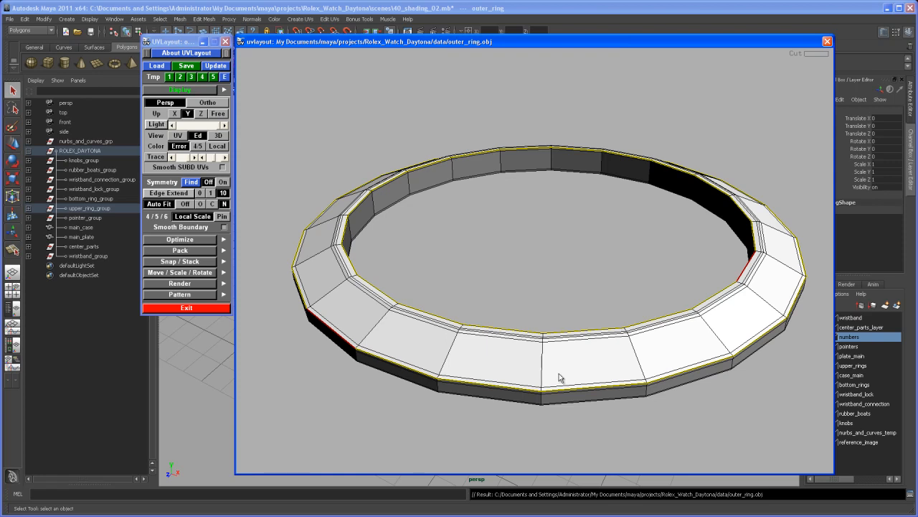
pyautogui.press('Return')
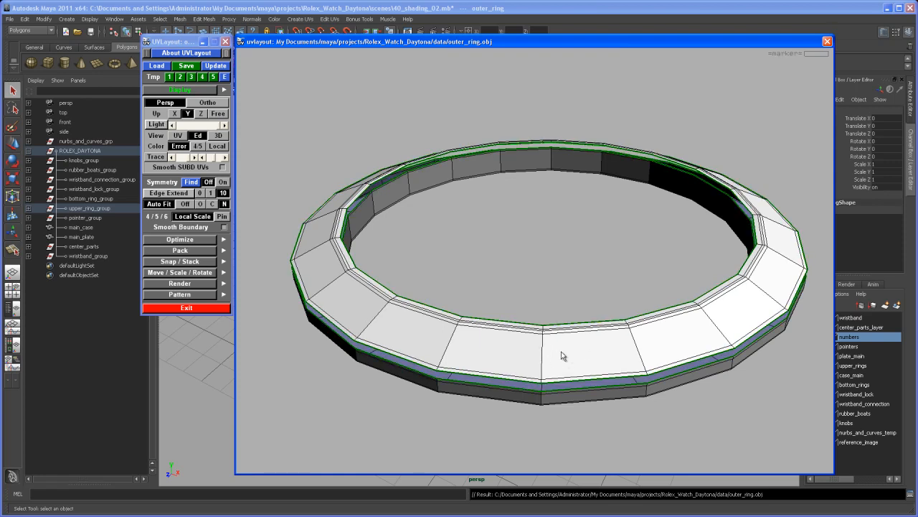
# Step: Drop the ring's top face shell into UV space and flatten it
pyautogui.moveTo(556, 352)
pyautogui.mouseDown()
pyautogui.moveTo(547, 339)
pyautogui.moveTo(561, 344)
pyautogui.moveTo(562, 361)
pyautogui.moveTo(538, 338)
pyautogui.moveTo(548, 339)
pyautogui.mouseUp()
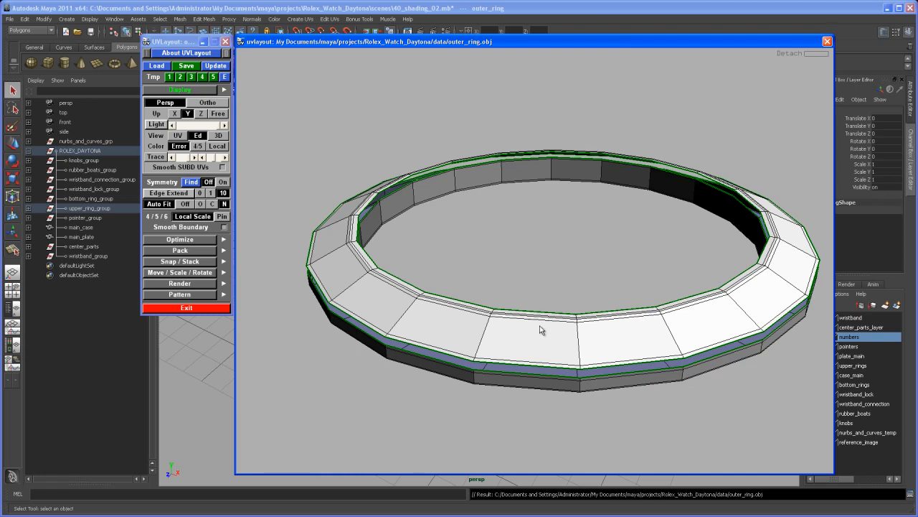
pyautogui.press('d')
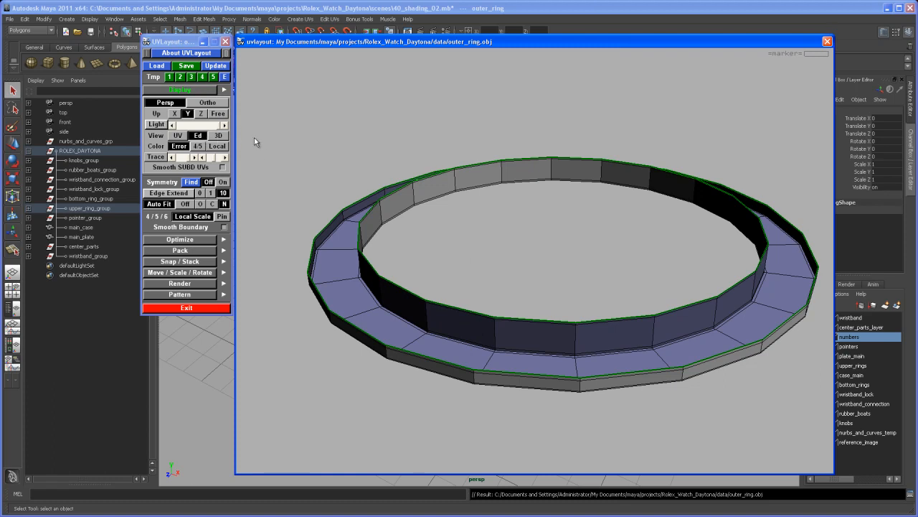
pyautogui.click(178, 135)
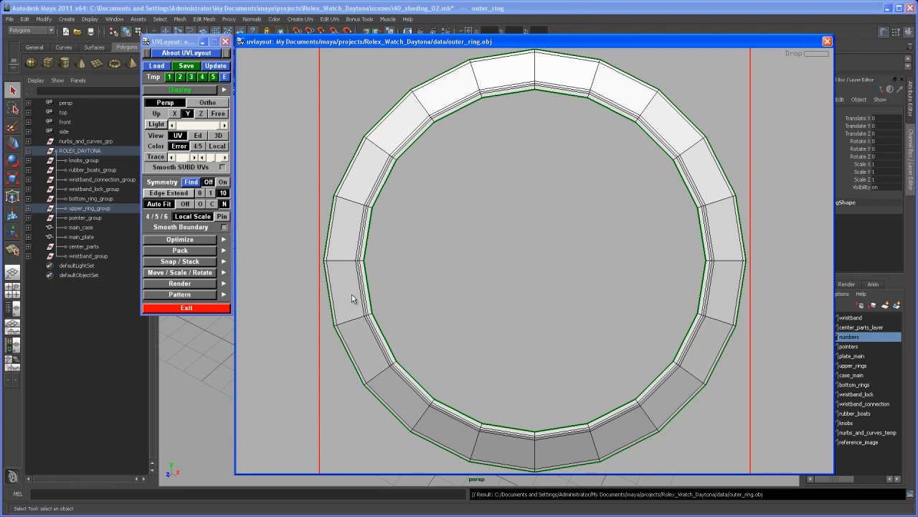
pyautogui.press('d')
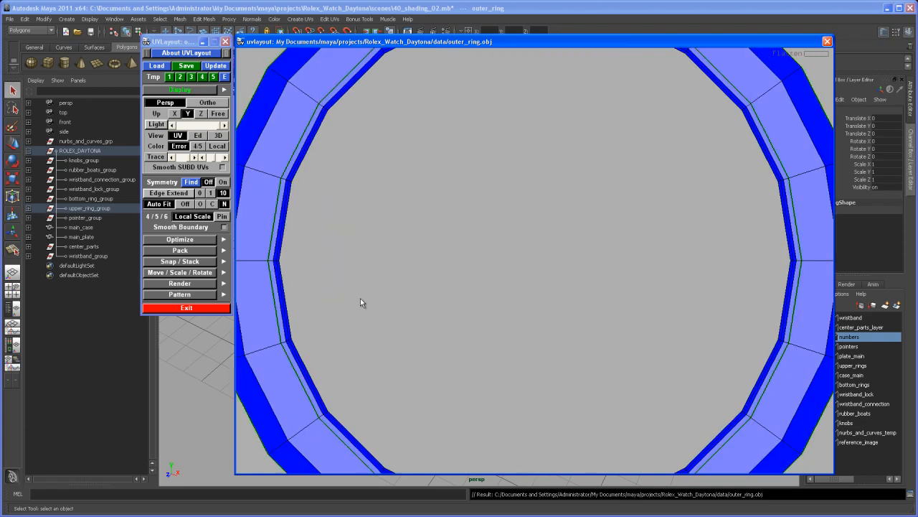
pyautogui.hotkey('ctrl', 'z')
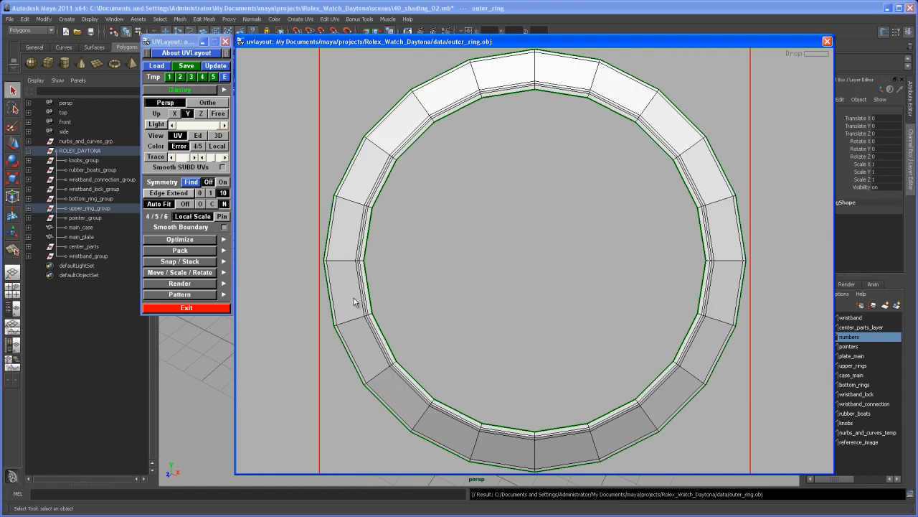
pyautogui.press('d')
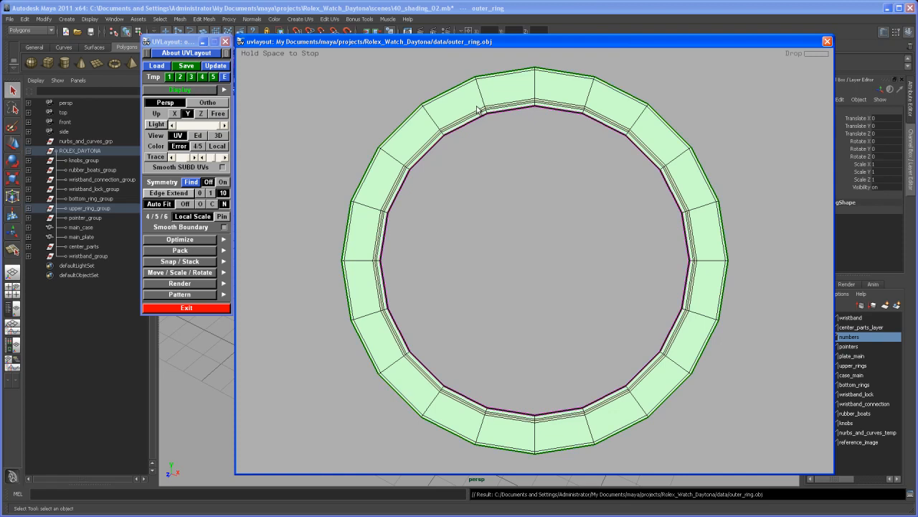
pyautogui.press('space')
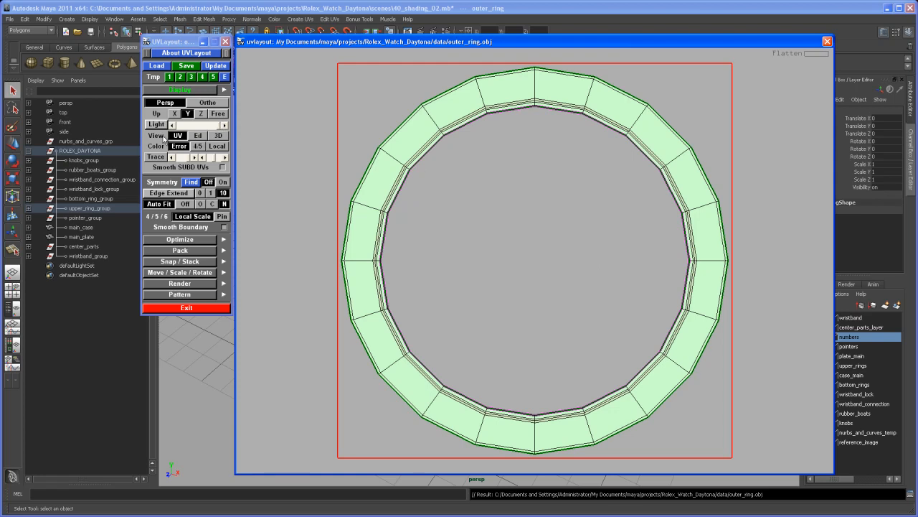
# Step: Drop the remaining shell with the ring's underside and side walls into UV space and flatten it
pyautogui.click(198, 136)
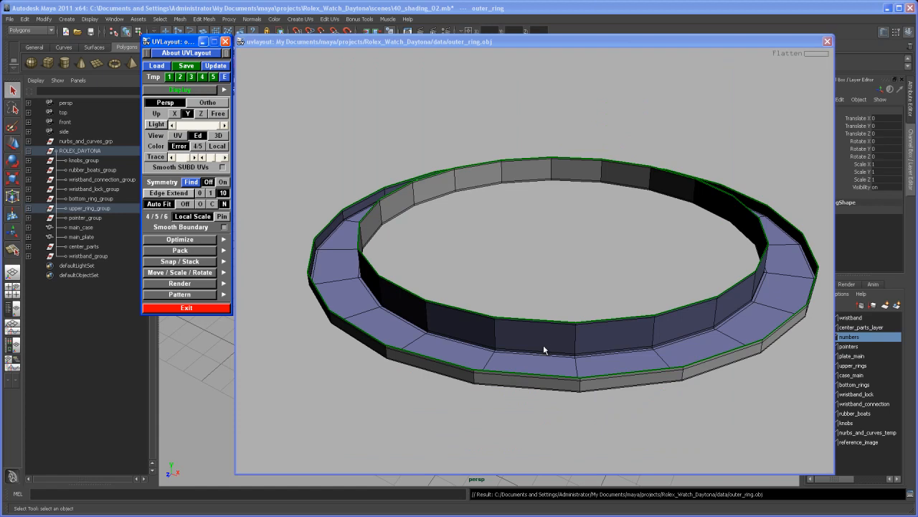
pyautogui.press('1')
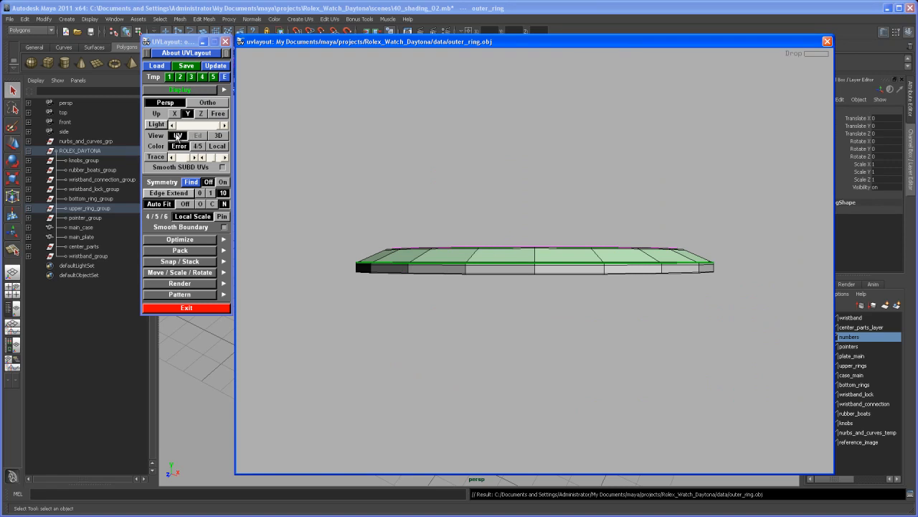
pyautogui.click(178, 135)
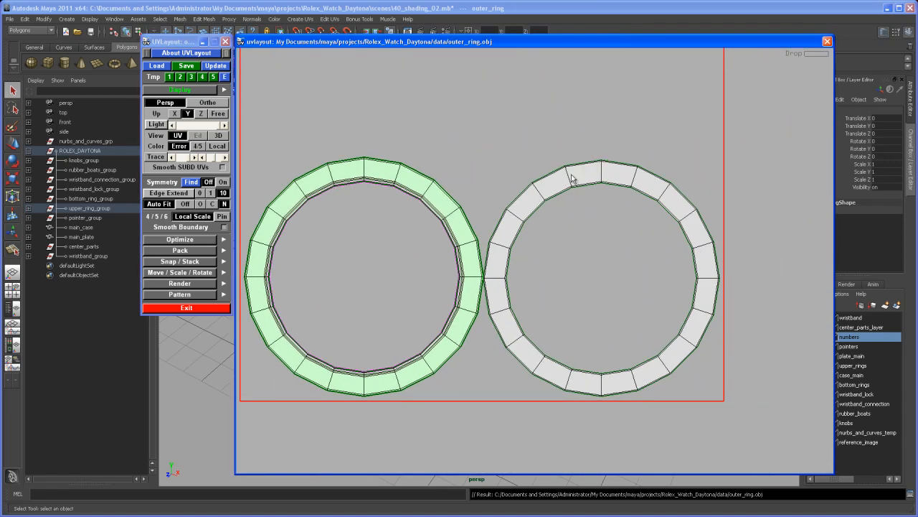
pyautogui.press('f')
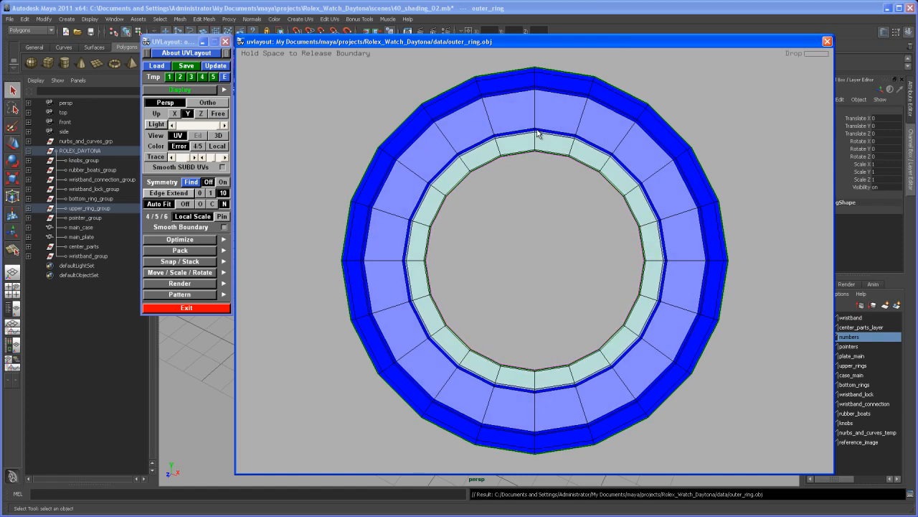
pyautogui.press('space')
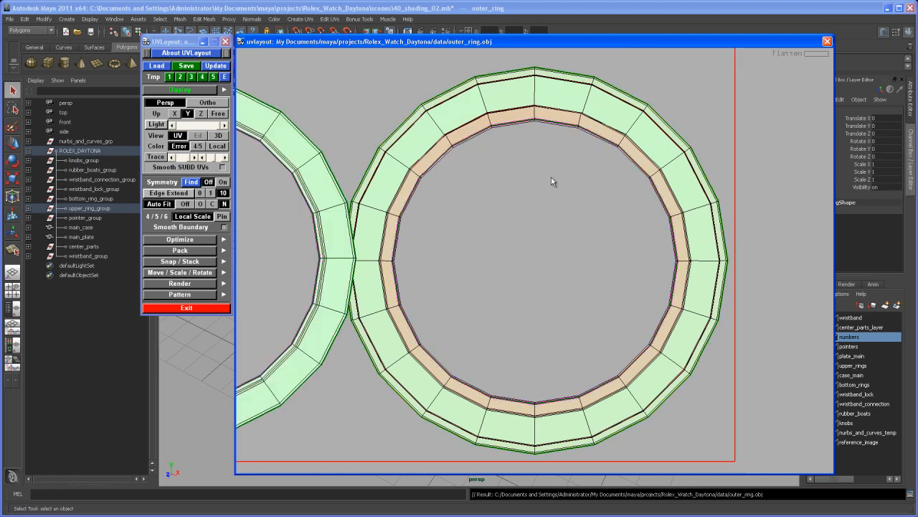
# Step: Move the larger flattened shell diagonally above the smaller one so the two rings fit compactly in the UV square
pyautogui.moveTo(558, 228); pyautogui.dragTo(437, 173, button='right')
pyautogui.moveTo(486, 220); pyautogui.dragTo(525, 236, button='middle')
pyautogui.moveTo(525, 235); pyautogui.dragTo(506, 211, button='right')
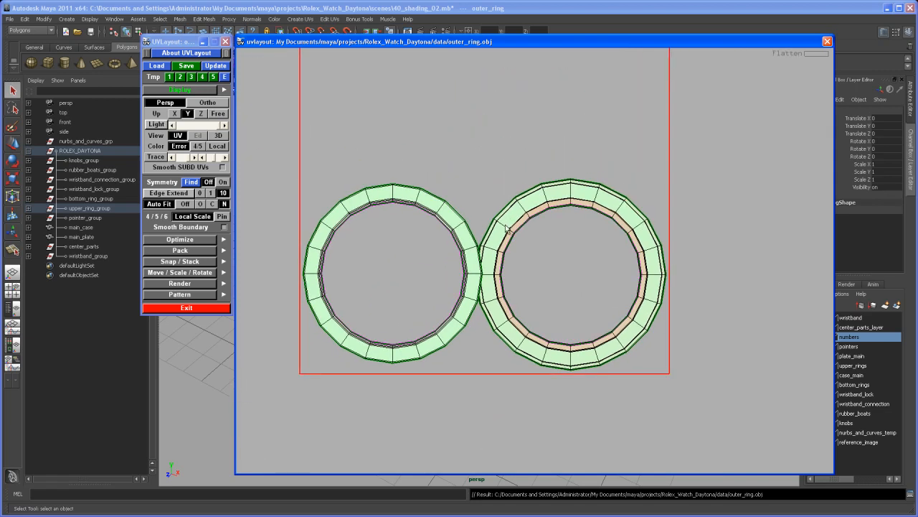
pyautogui.moveTo(521, 195); pyautogui.dragTo(511, 211, button='middle')
pyautogui.moveTo(524, 240); pyautogui.dragTo(520, 257, button='right')
pyautogui.moveTo(521, 257); pyautogui.dragTo(520, 263, button='middle')
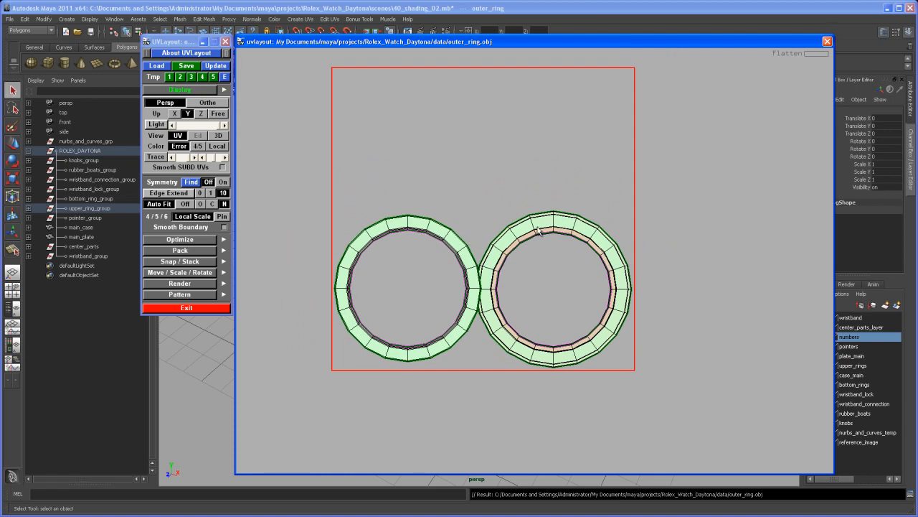
pyautogui.moveTo(543, 227); pyautogui.dragTo(506, 115, button='middle')
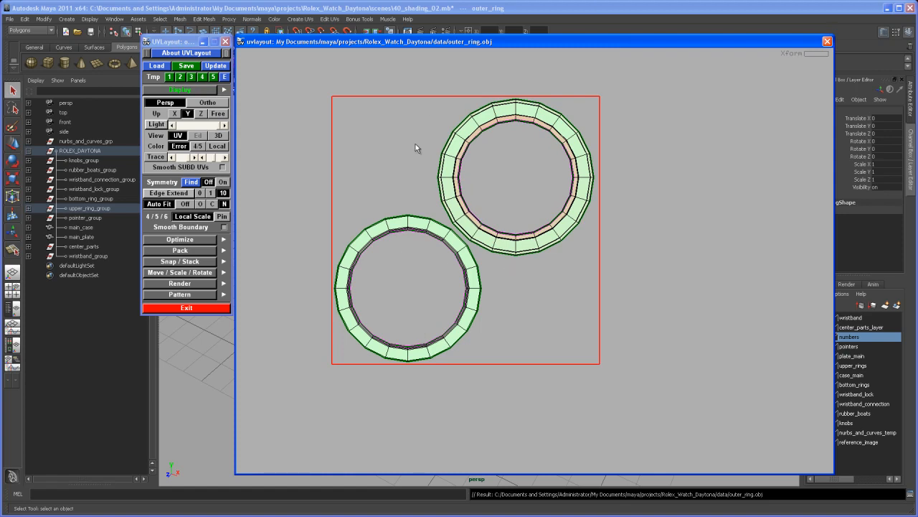
# Step: Save the unwrapped ring in the project's data folder as outer_ring_UV.obj
pyautogui.moveTo(181, 42); pyautogui.dragTo(171, 43)
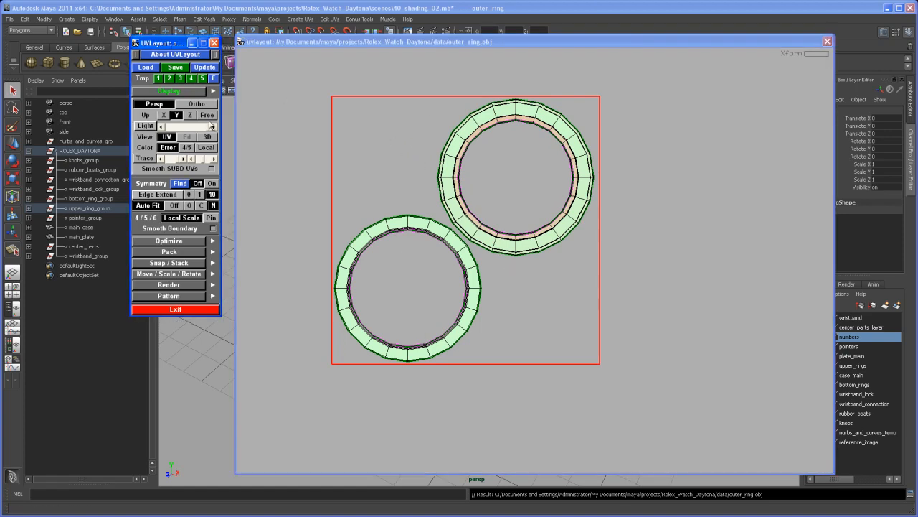
pyautogui.click(175, 68)
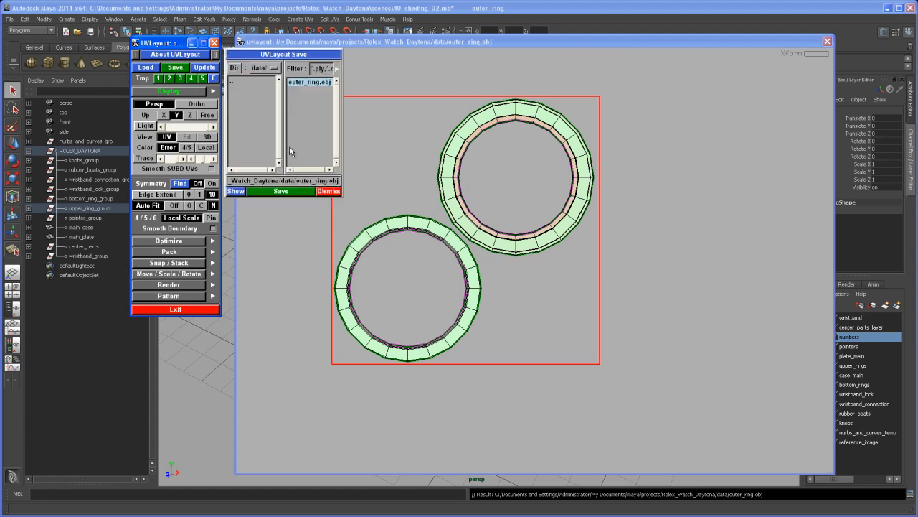
pyautogui.click(325, 182)
pyautogui.write('_UV')
pyautogui.click(287, 192)
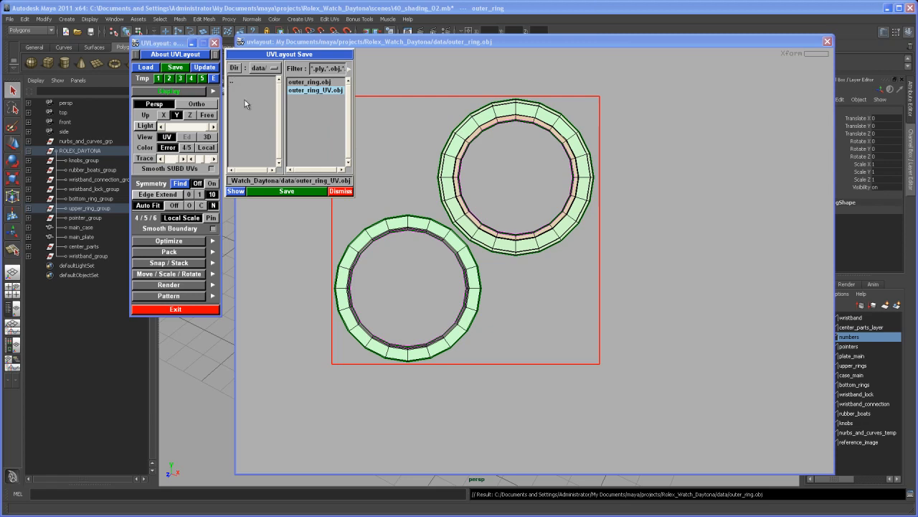
# Step: Exit UVLayout and delete the original outer_ring from the Maya scene
pyautogui.click(214, 43)
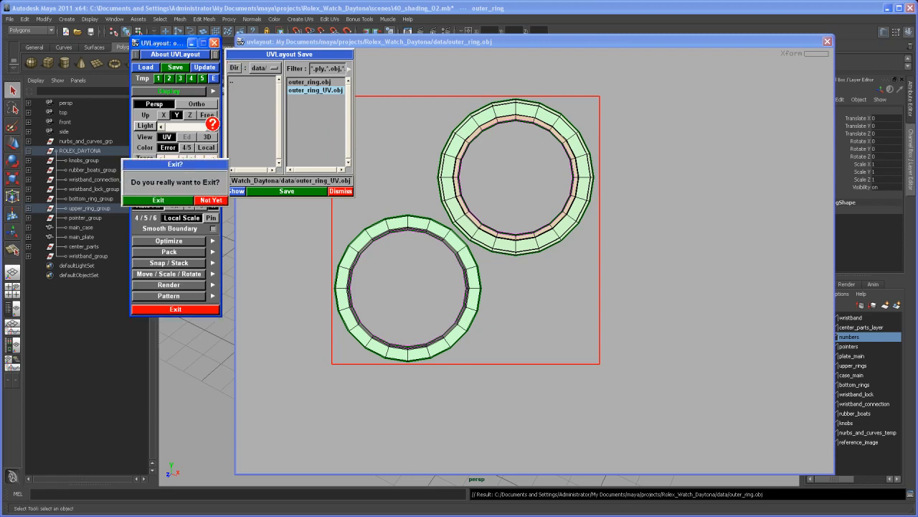
pyautogui.click(178, 201)
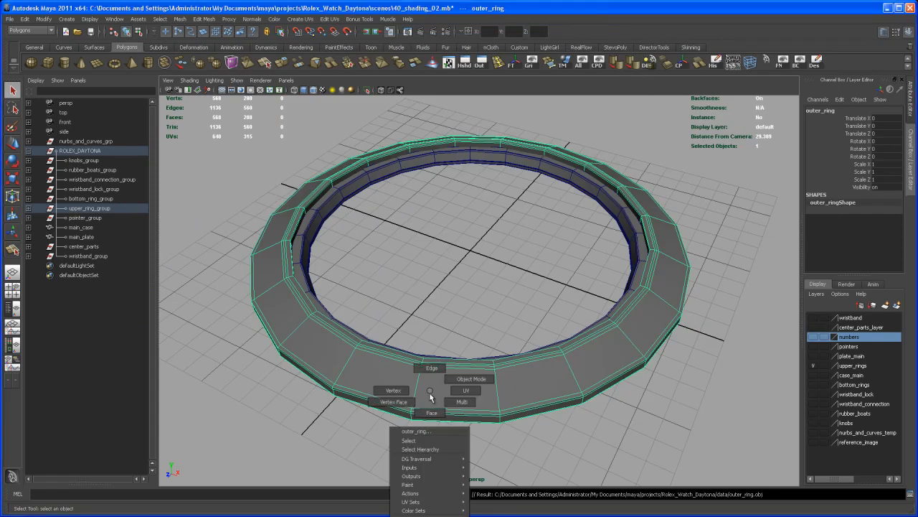
pyautogui.click(451, 440)
pyautogui.click(449, 409)
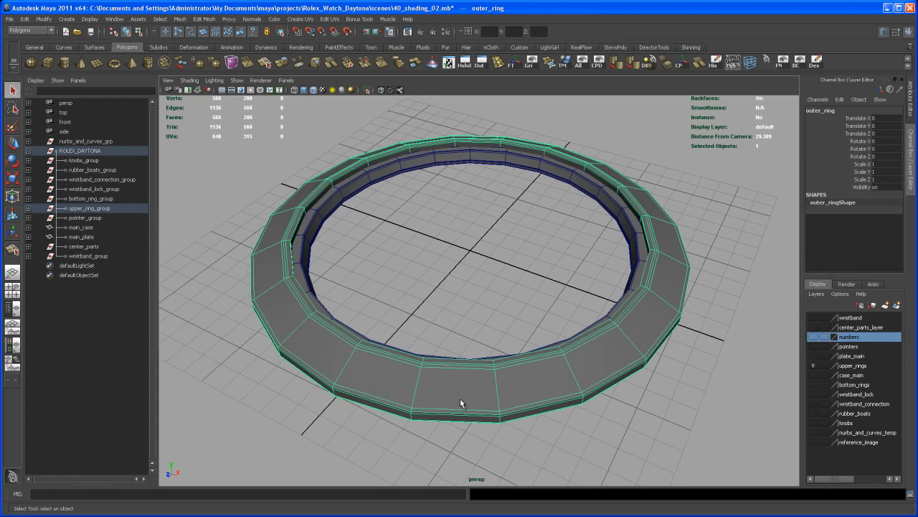
pyautogui.press('Delete')
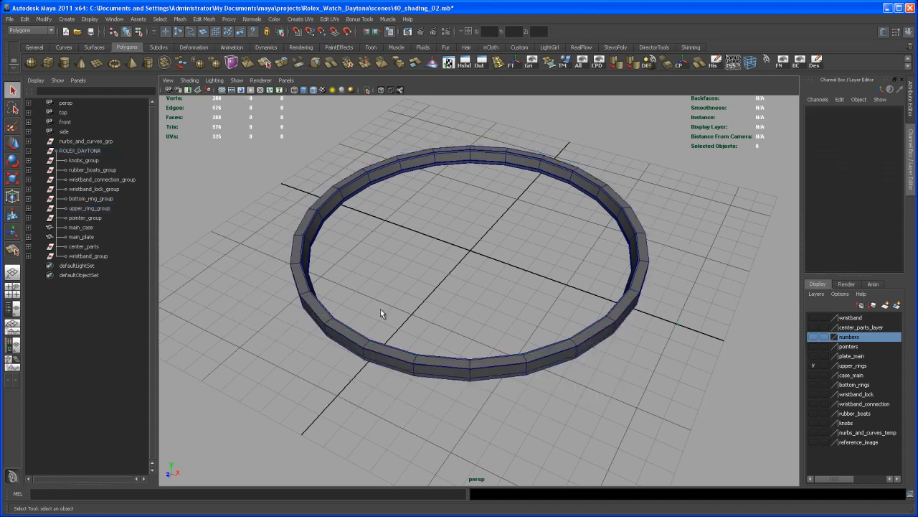
# Step: Import outer_ring_UV.obj from the Rolex_Watch_Daytona data folder into the scene
pyautogui.click(10, 18)
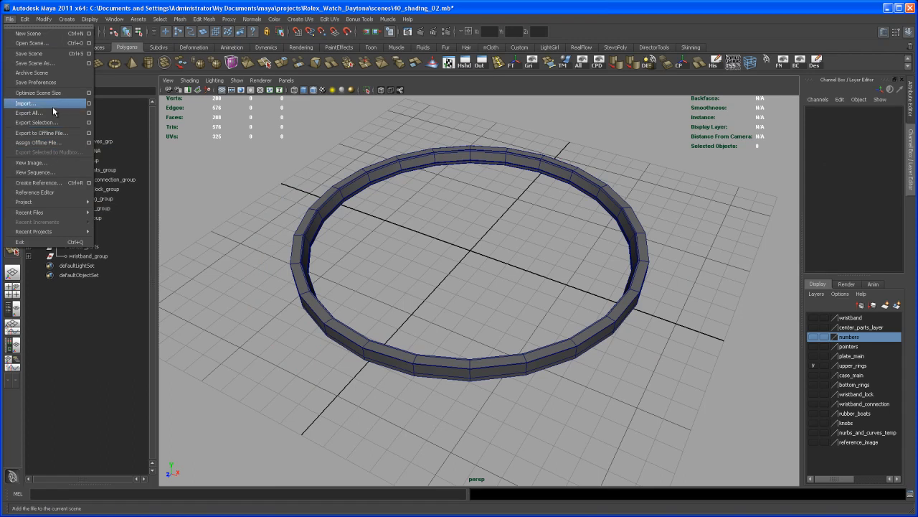
pyautogui.click(26, 103)
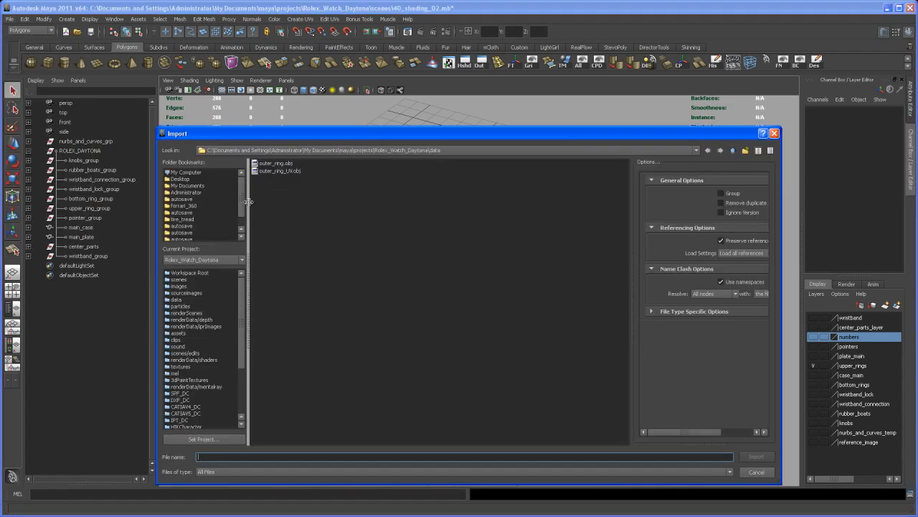
pyautogui.click(277, 170)
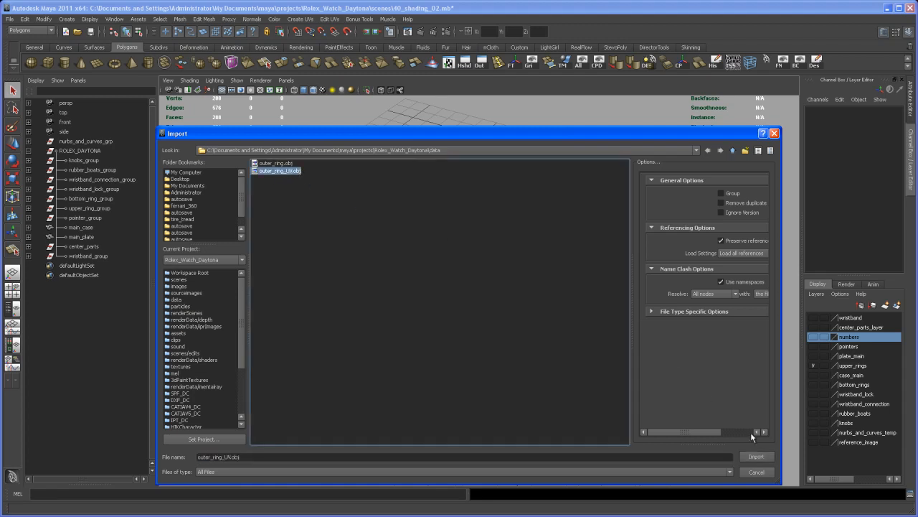
pyautogui.click(756, 456)
# Step: Open the imported outer ring's UVs in the UV Texture Editor
pyautogui.click(500, 388)
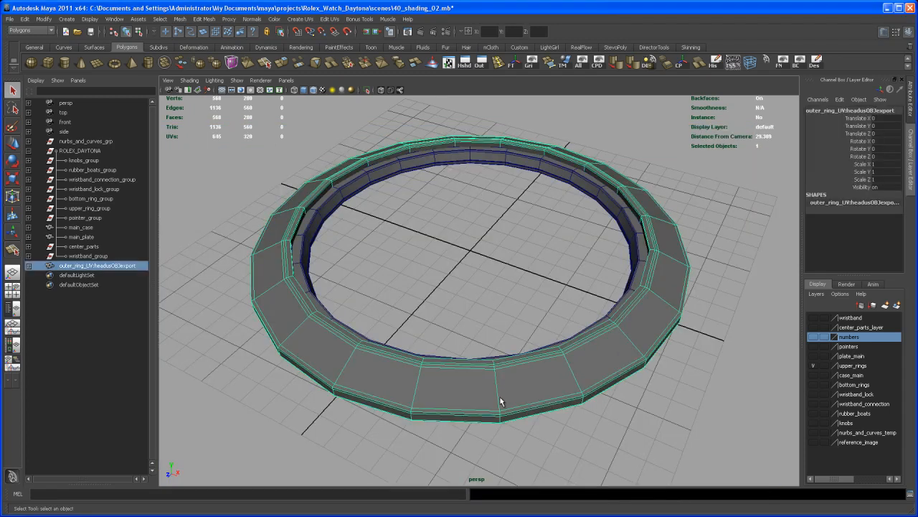
pyautogui.keyDown('alt'); pyautogui.moveTo(477, 321); pyautogui.dragTo(477, 267); pyautogui.keyUp('alt')
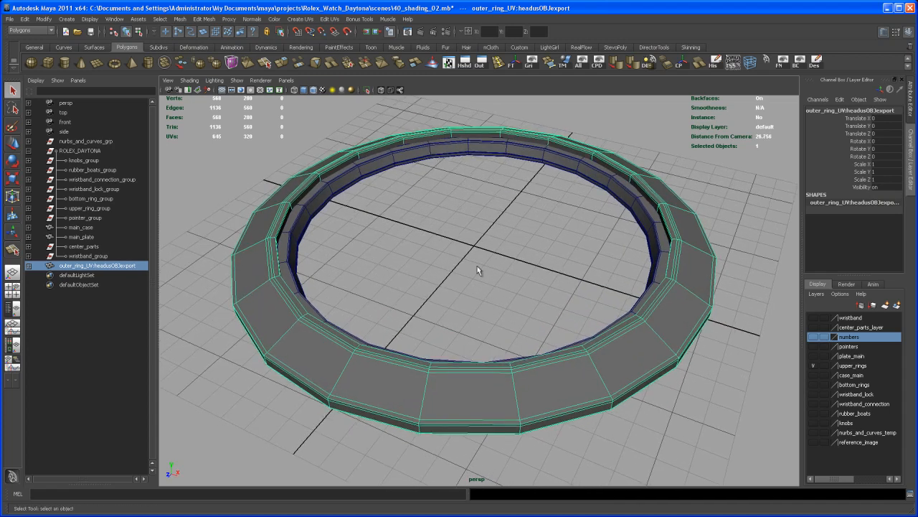
pyautogui.click(330, 18)
pyautogui.click(362, 220)
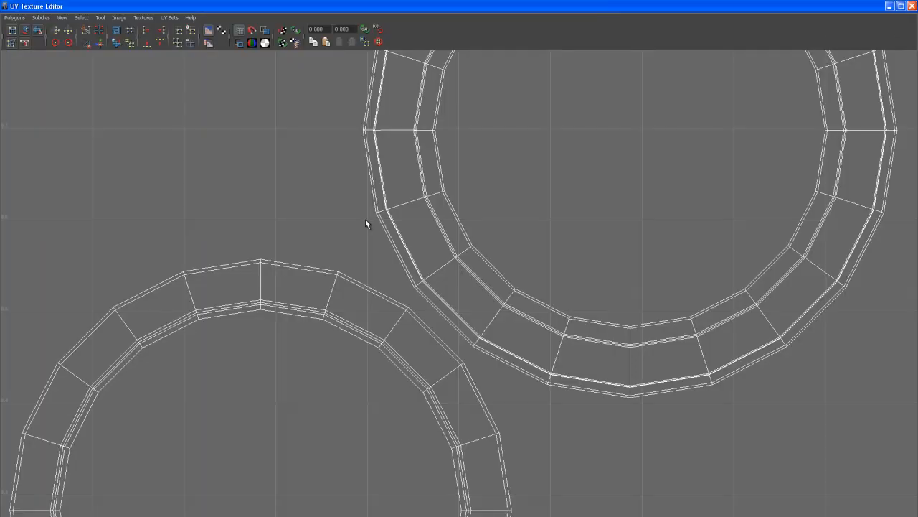
pyautogui.keyDown('alt'); pyautogui.moveTo(678, 286); pyautogui.dragTo(502, 223, button='right'); pyautogui.keyUp('alt')
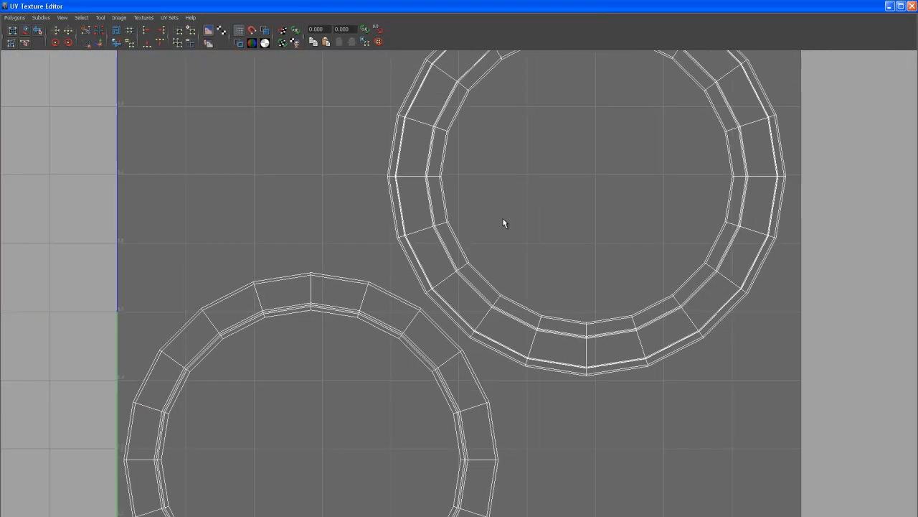
# Step: Shrink and reposition the UV Texture Editor window, check both ring shells against the 0 to 1 UV square, and close the editor
pyautogui.click(901, 6)
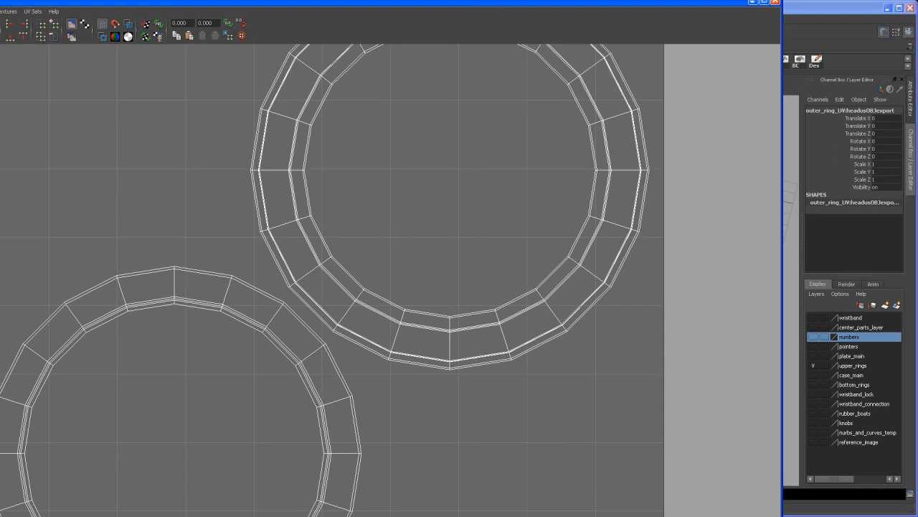
pyautogui.moveTo(781, 503); pyautogui.dragTo(498, 442)
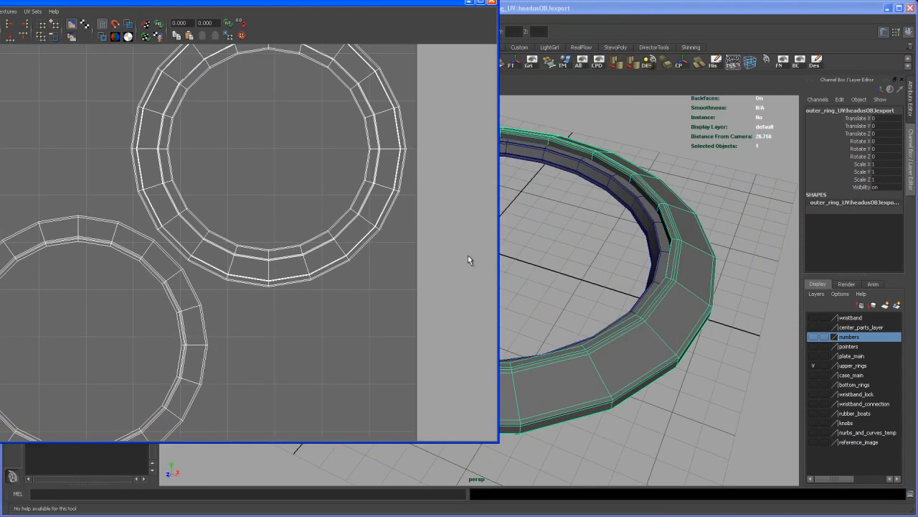
pyautogui.moveTo(369, 3); pyautogui.dragTo(586, 23)
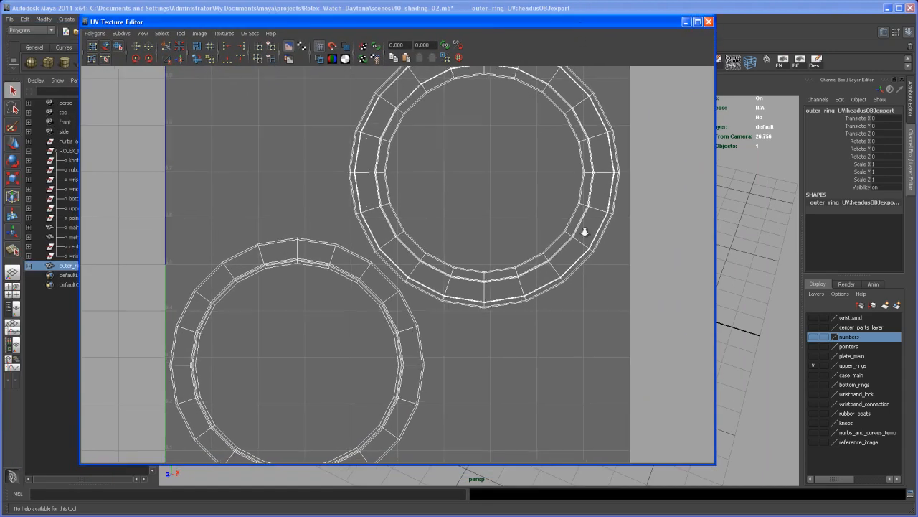
pyautogui.scroll(-8, 475, 248)
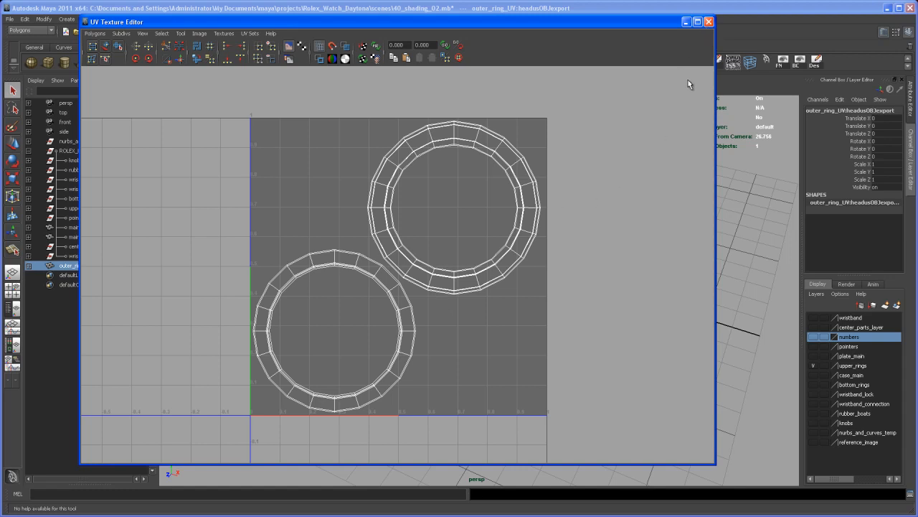
pyautogui.click(708, 22)
pyautogui.moveTo(513, 269)
pyautogui.keyDown('alt'); pyautogui.mouseDown(button='right')
pyautogui.moveTo(521, 292)
pyautogui.moveTo(504, 279)
pyautogui.mouseUp(button='right'); pyautogui.keyUp('alt')
pyautogui.moveTo(504, 279)
pyautogui.keyDown('alt'); pyautogui.mouseDown()
pyautogui.moveTo(479, 287)
pyautogui.moveTo(499, 294)
pyautogui.mouseUp(); pyautogui.keyUp('alt')
pyautogui.moveTo(497, 289)
pyautogui.keyDown('alt'); pyautogui.mouseDown(button='right')
pyautogui.moveTo(480, 273)
pyautogui.moveTo(495, 273)
pyautogui.mouseUp(button='right'); pyautogui.keyUp('alt')
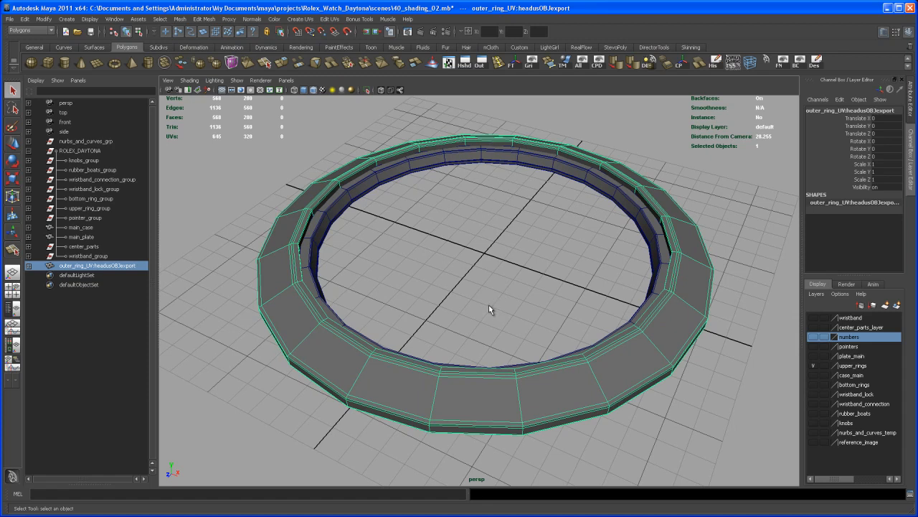
# Step: Show the wristband layer and select the outer link at the near end of the wristband
pyautogui.click(551, 161)
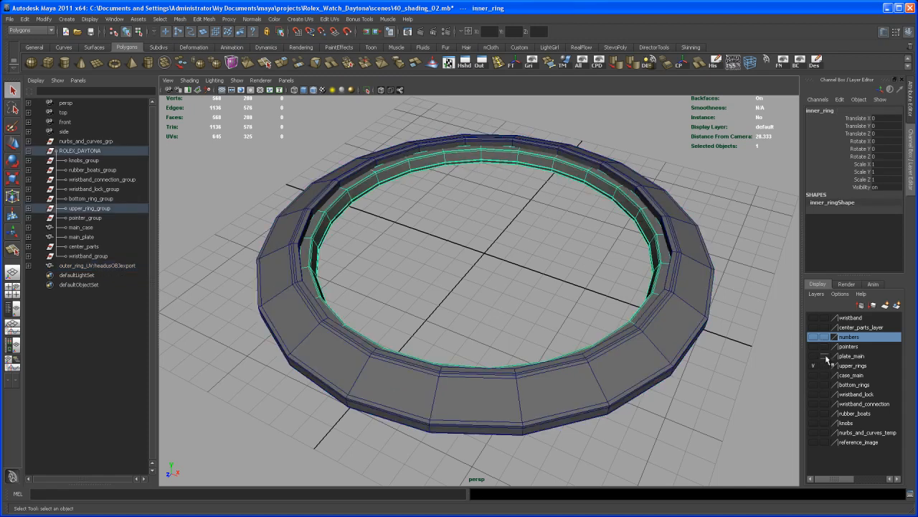
pyautogui.click(813, 317)
pyautogui.keyDown('alt'); pyautogui.moveTo(619, 389); pyautogui.dragTo(564, 345, button='right'); pyautogui.keyUp('alt')
pyautogui.keyDown('alt'); pyautogui.moveTo(563, 344); pyautogui.dragTo(530, 331); pyautogui.keyUp('alt')
pyautogui.click(462, 353)
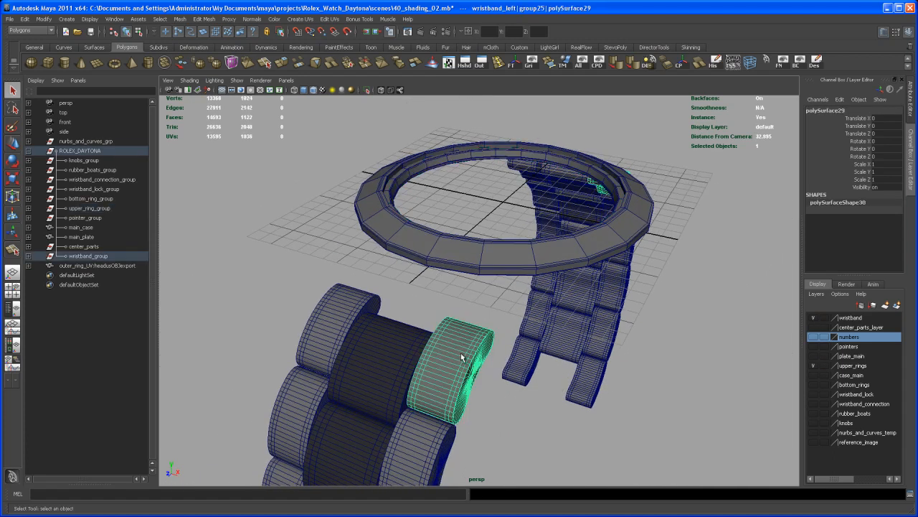
pyautogui.keyDown('alt'); pyautogui.moveTo(462, 384); pyautogui.dragTo(447, 361); pyautogui.keyUp('alt')
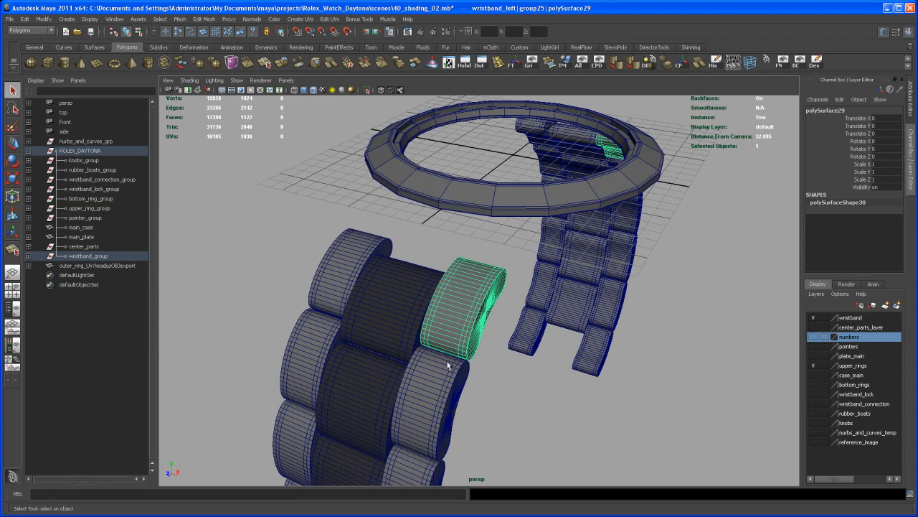
pyautogui.keyDown('alt'); pyautogui.moveTo(525, 368); pyautogui.dragTo(499, 404); pyautogui.keyUp('alt')
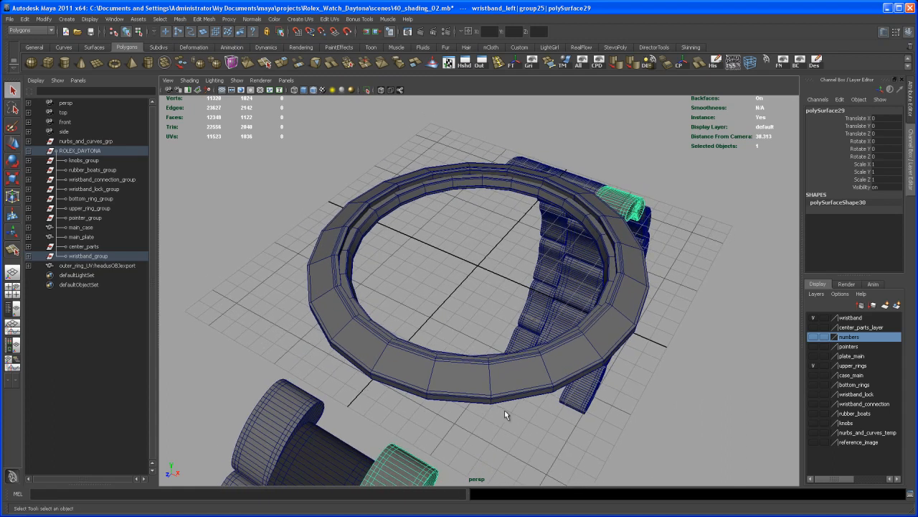